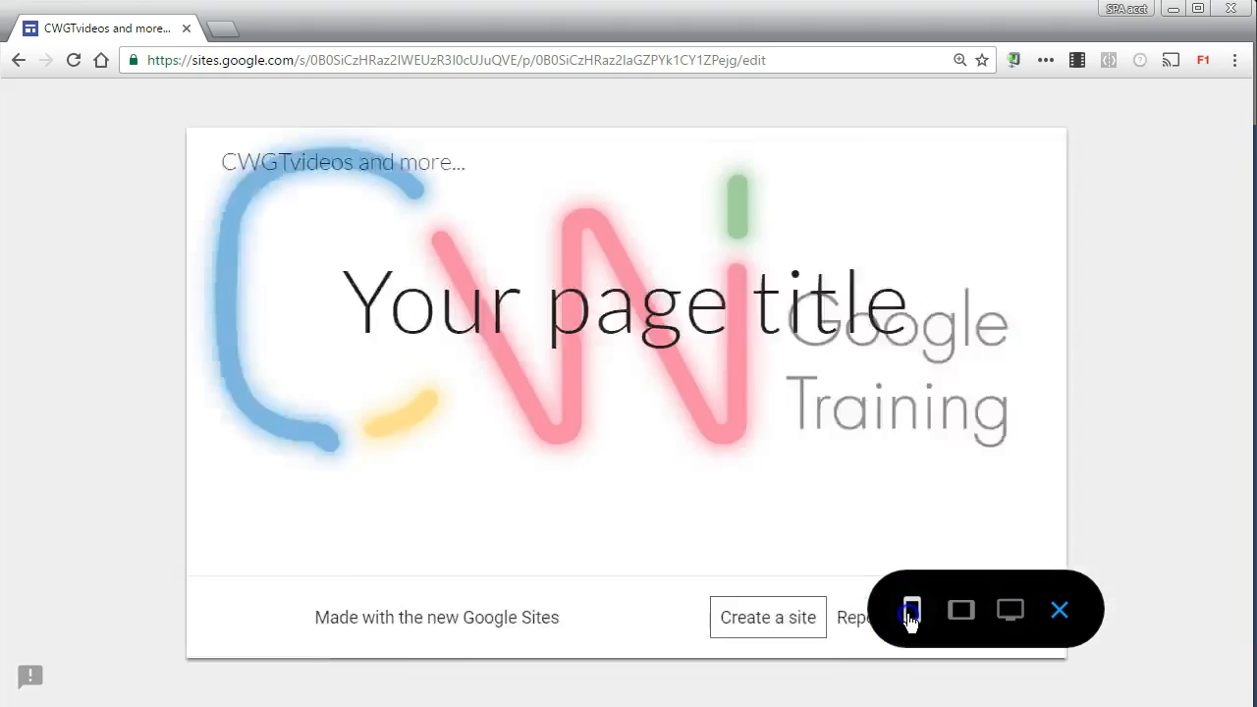
# Step: Preview the site in tablet and large-screen layouts, and return to the editor
pyautogui.click(962, 614)
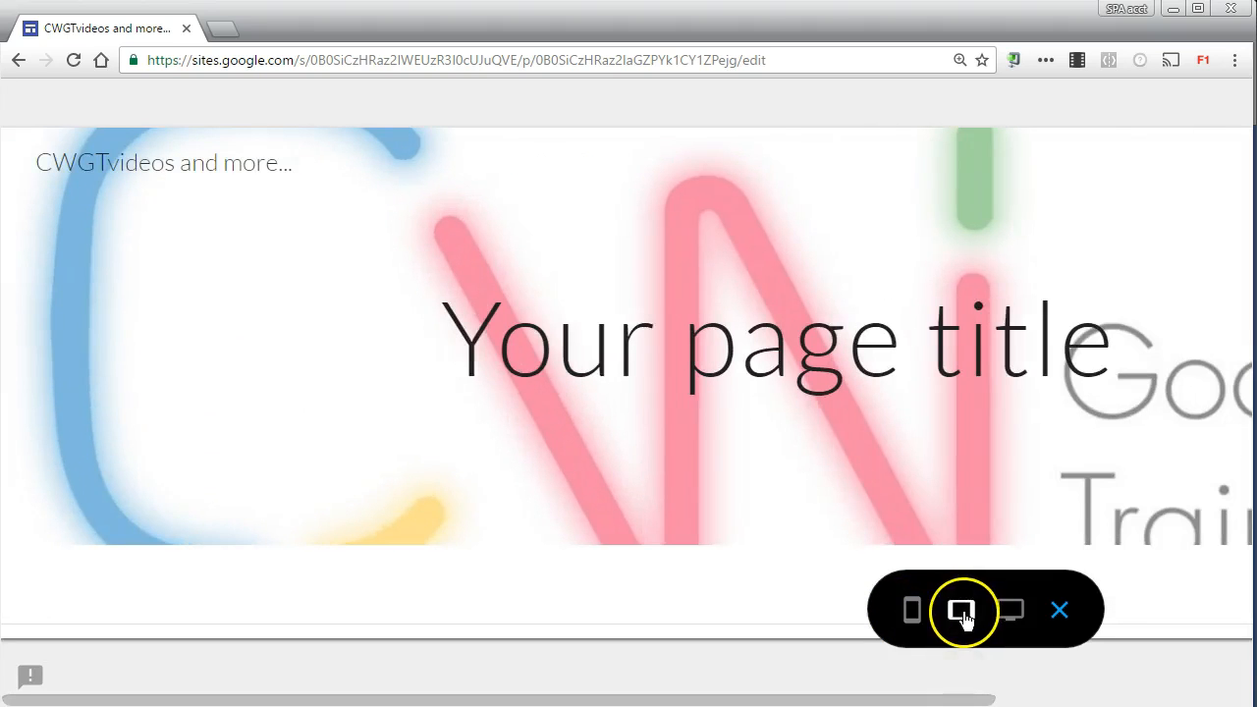
pyautogui.click(1010, 613)
pyautogui.click(1027, 617)
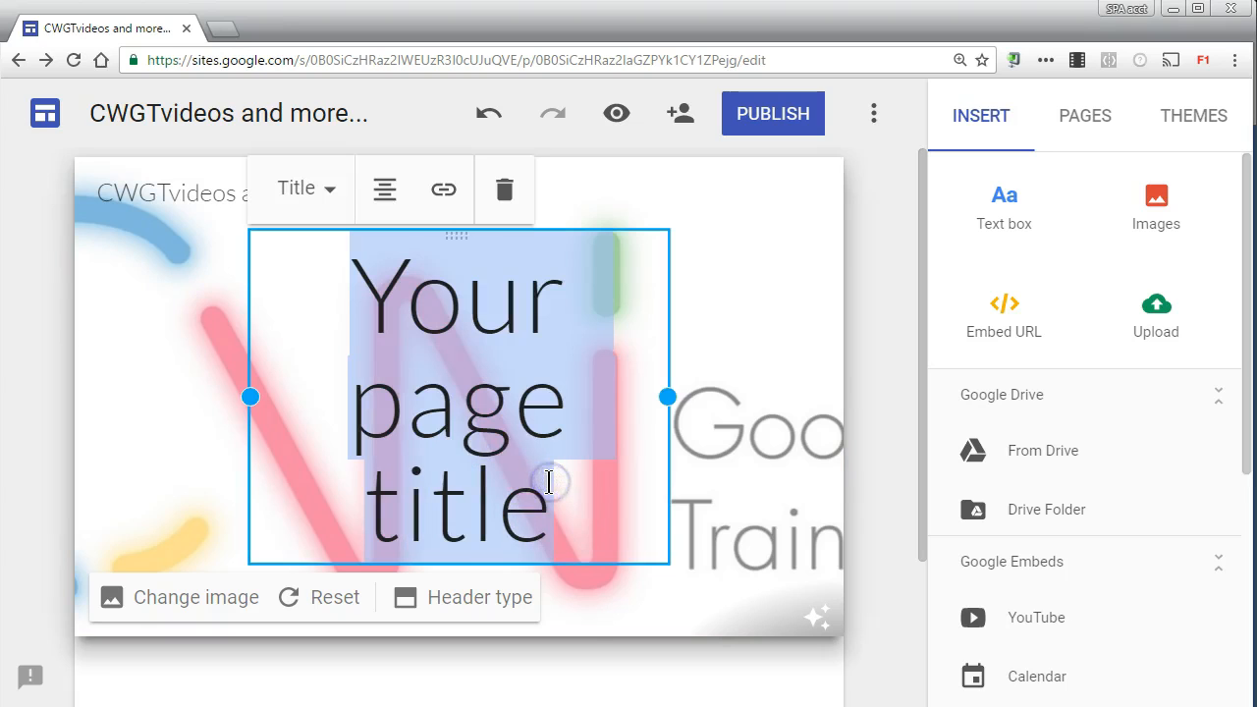
# Step: Replace the placeholder page title with "CWGTvideos" and apply the Heading style
pyautogui.hotkey('ctrl', 'z')
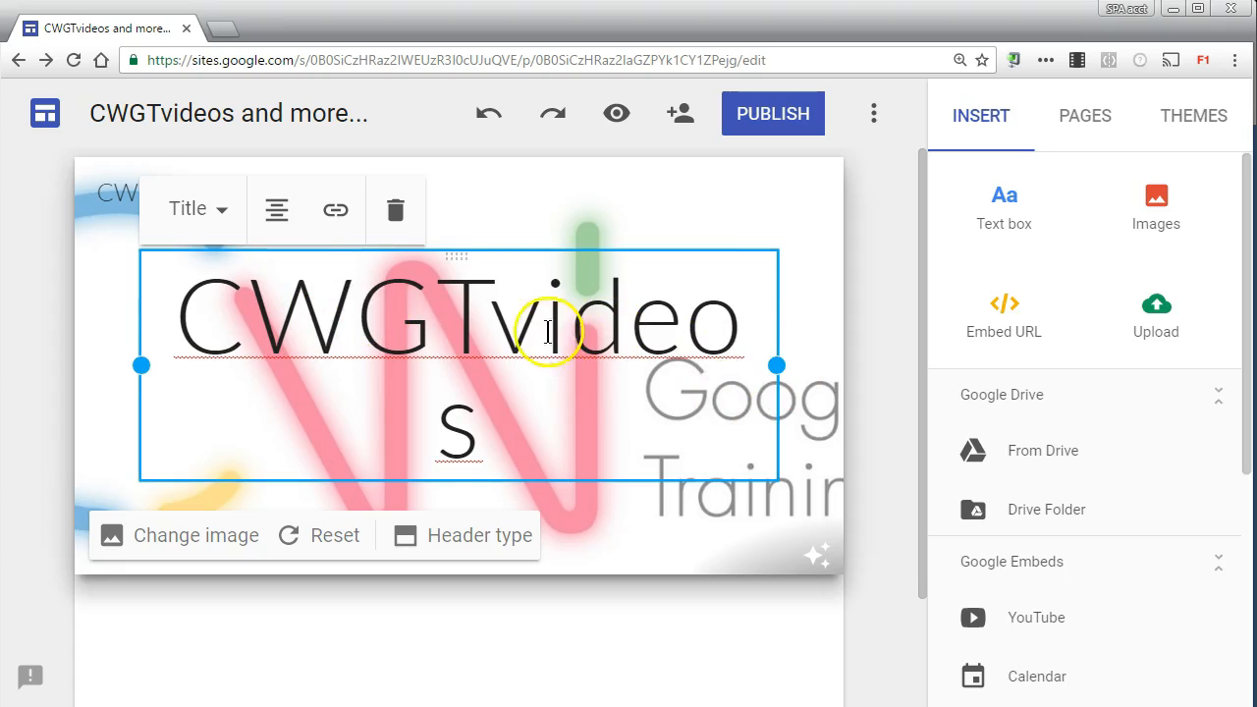
pyautogui.click(224, 214)
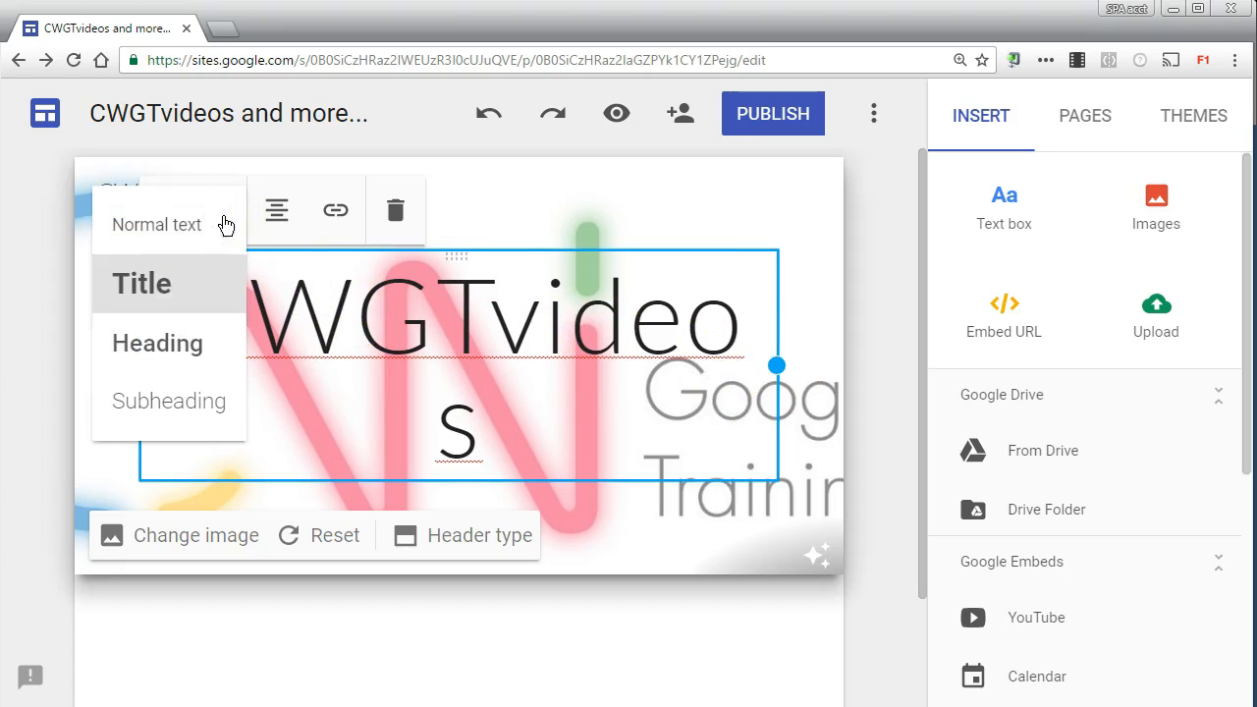
pyautogui.click(193, 344)
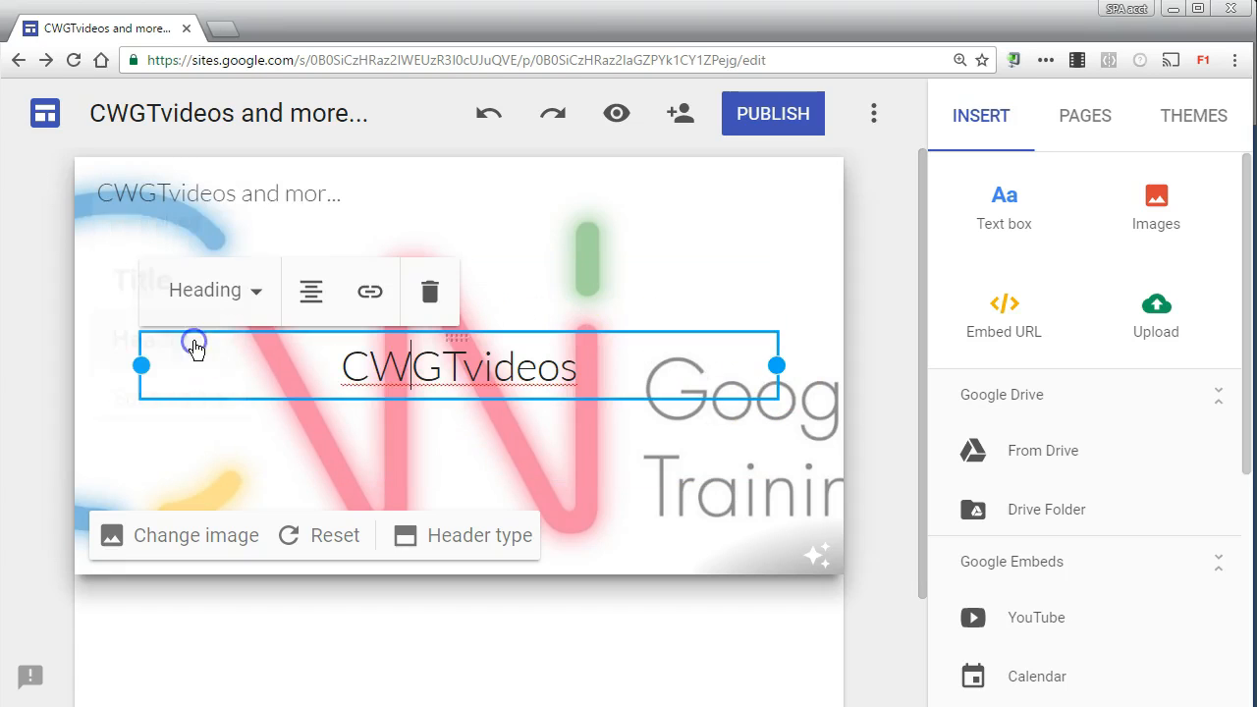
# Step: Try the Subheading and Normal text styles on the banner title, and return it to Heading
pyautogui.click(234, 290)
pyautogui.click(209, 478)
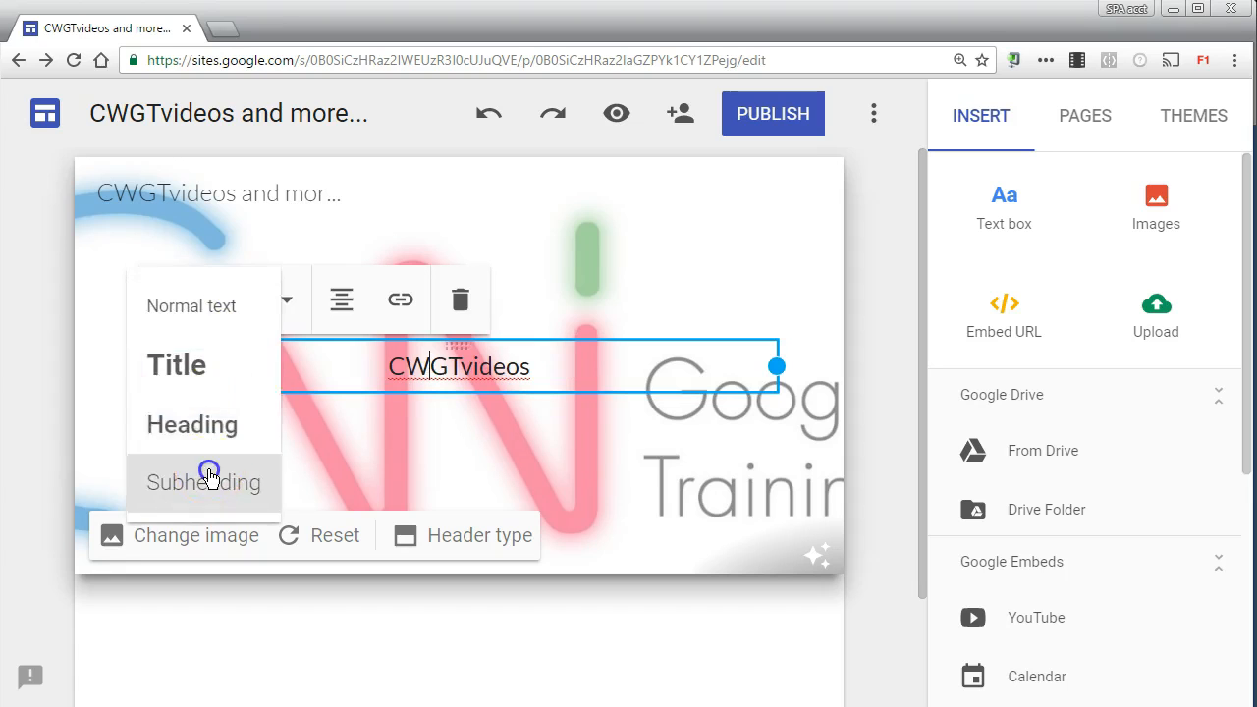
pyautogui.click(258, 299)
pyautogui.click(256, 313)
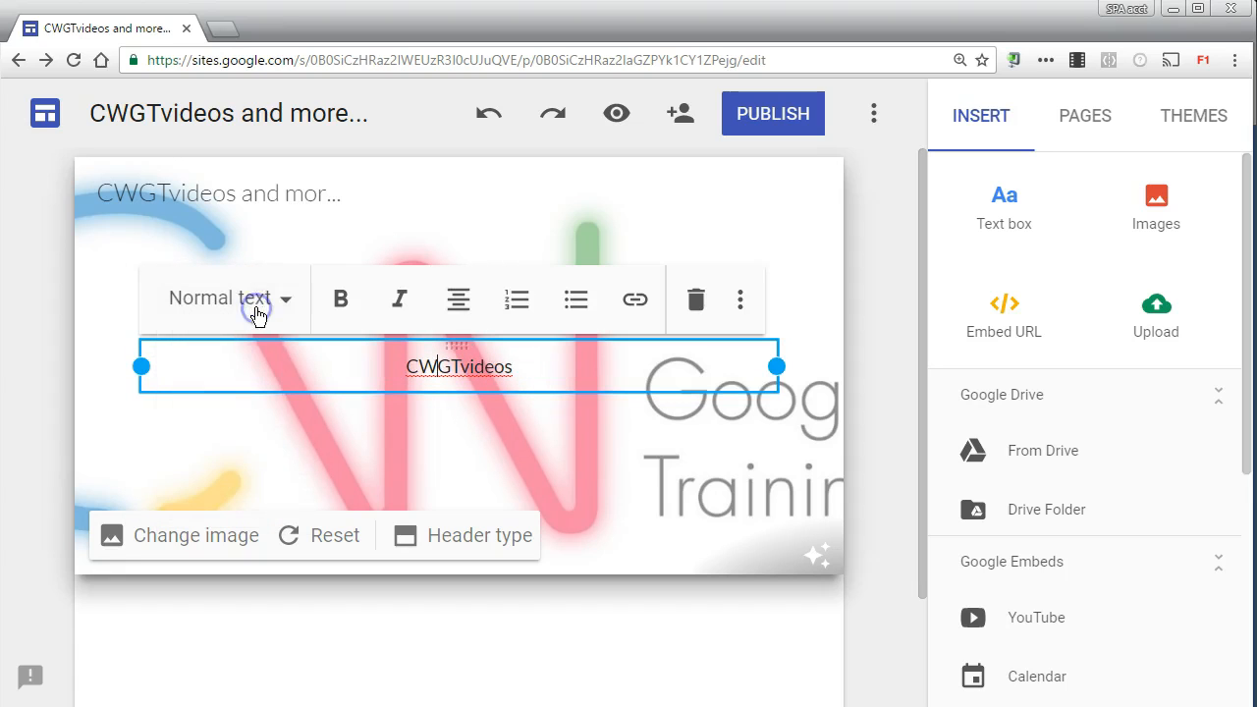
pyautogui.click(258, 309)
pyautogui.click(247, 387)
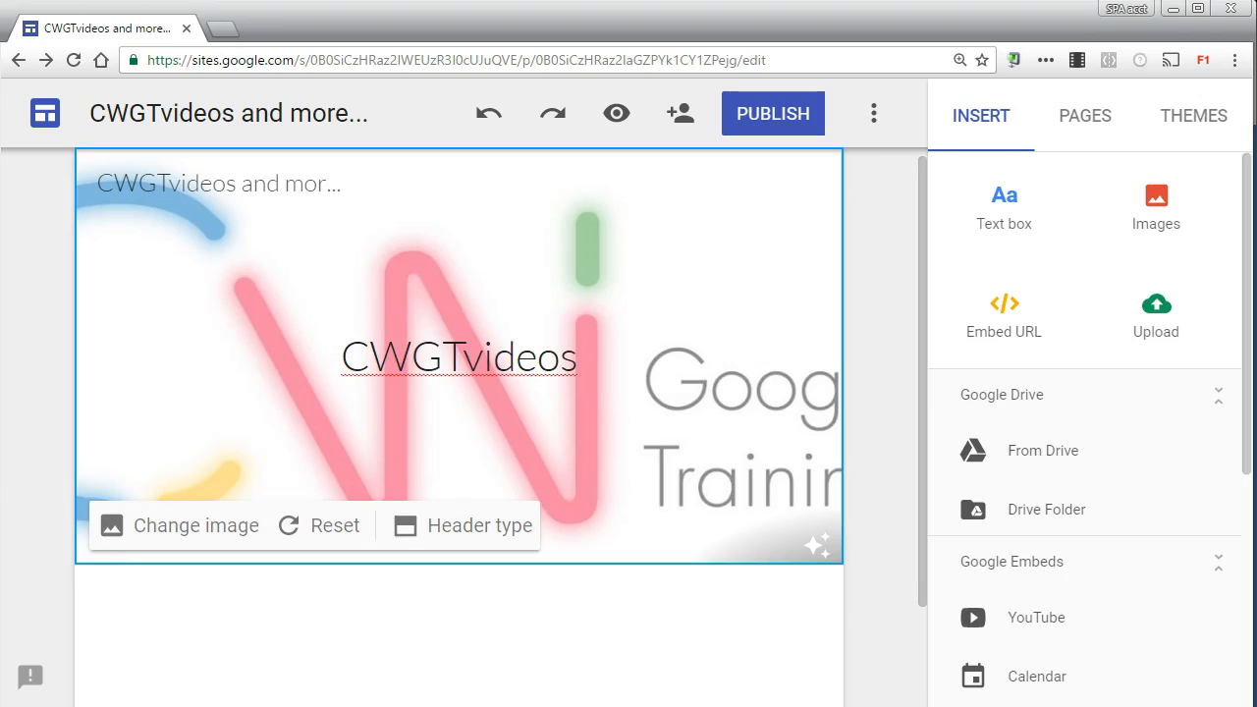
# Step: Add a text box below the banner containing "Hello this is my new Site."
pyautogui.click(1014, 218)
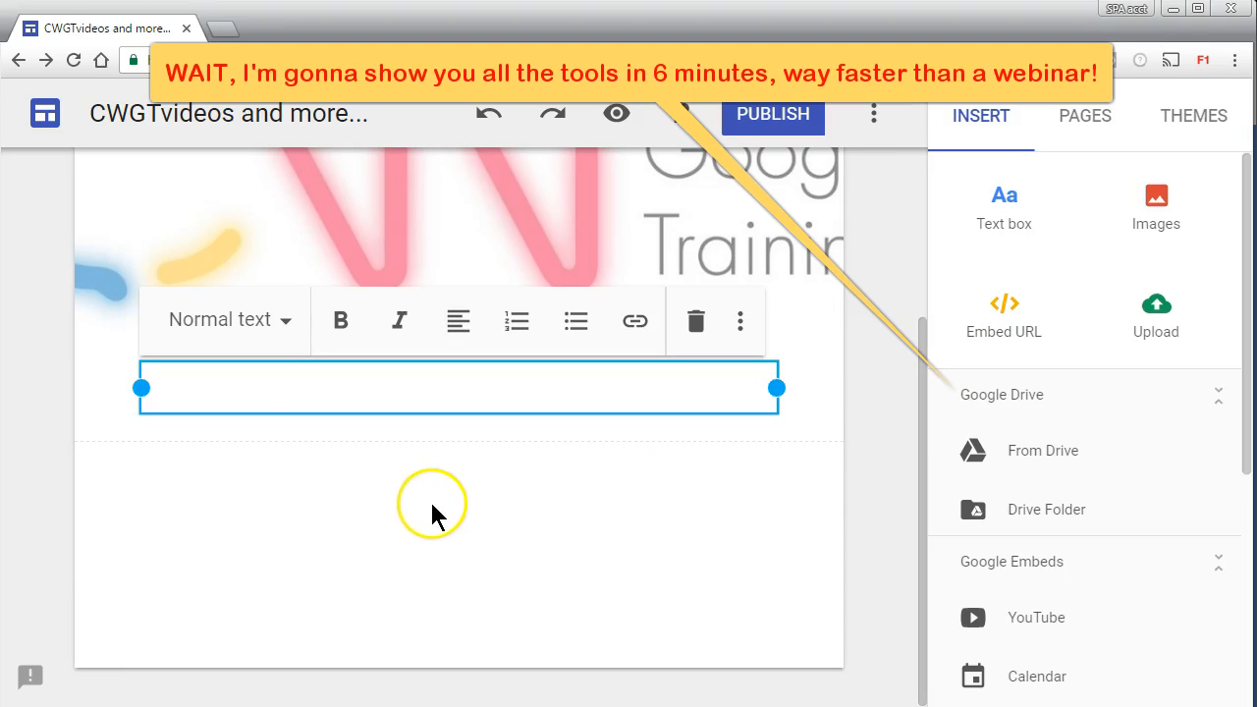
pyautogui.write('Hello this is my new Site.')
pyautogui.click(447, 513)
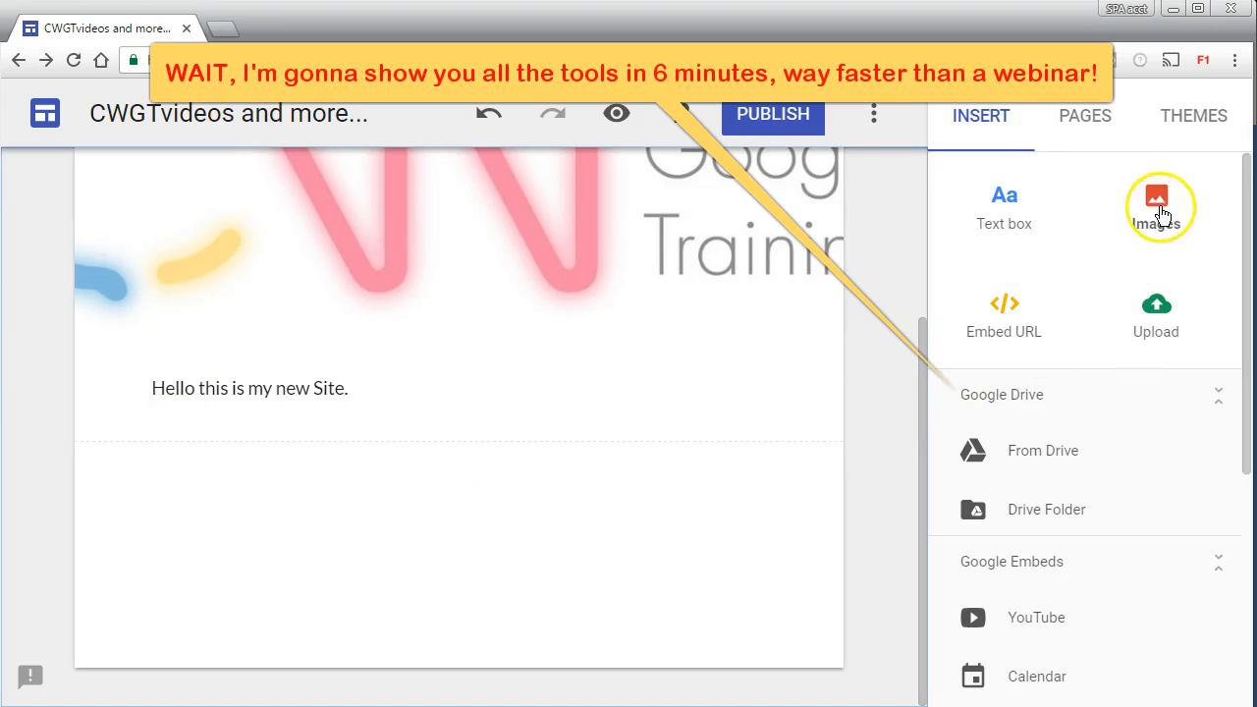
# Step: Insert the Slides Carnival logo from the computer below the text, and enlarge it
pyautogui.click(1156, 201)
pyautogui.click(616, 413)
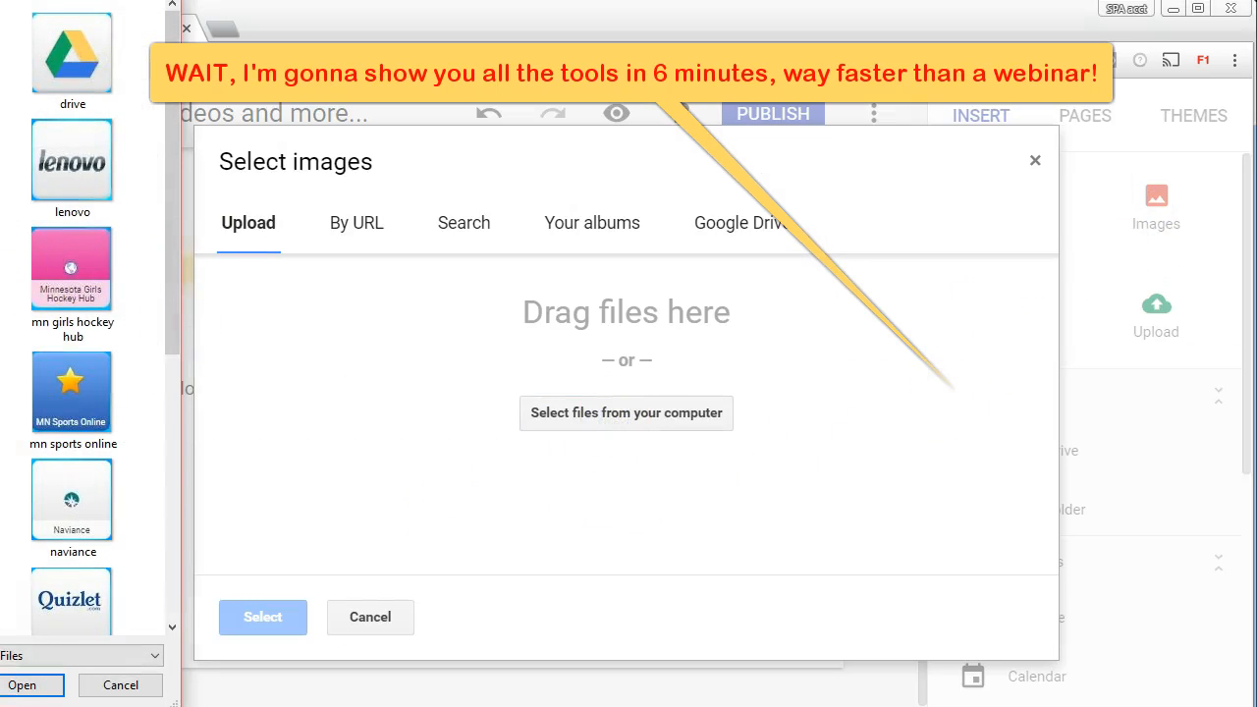
pyautogui.click(263, 616)
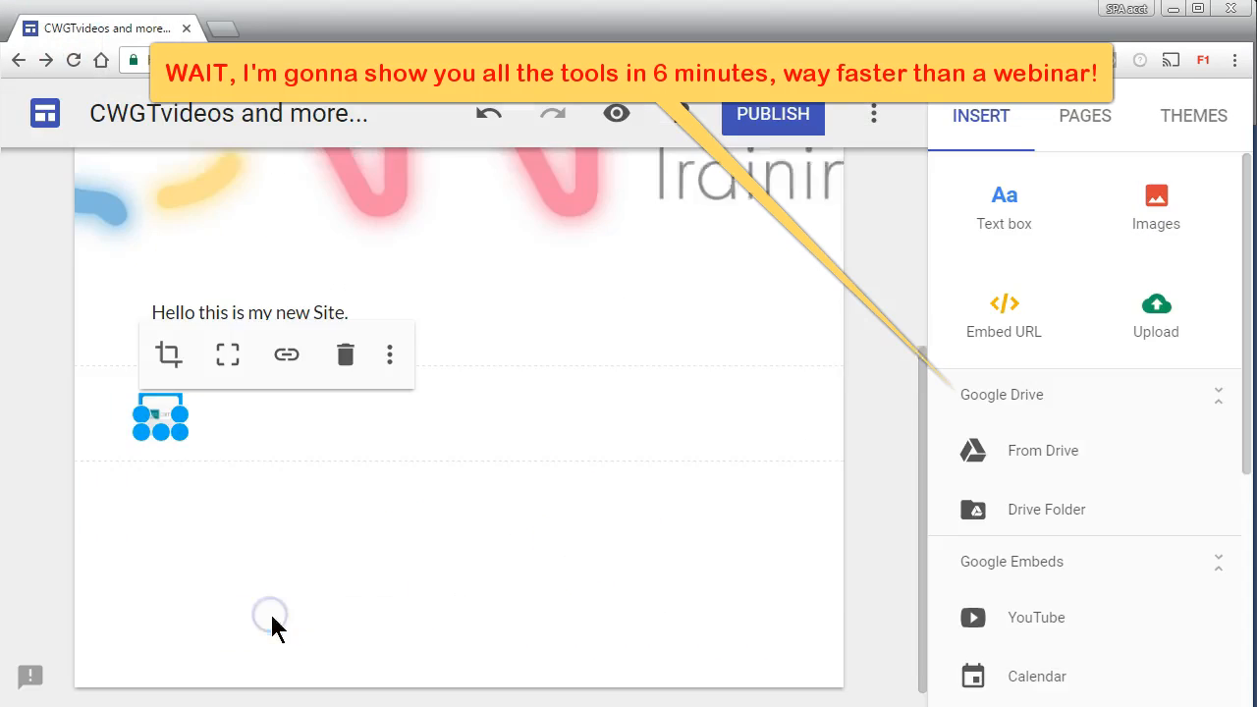
pyautogui.moveTo(180, 413); pyautogui.dragTo(230, 436)
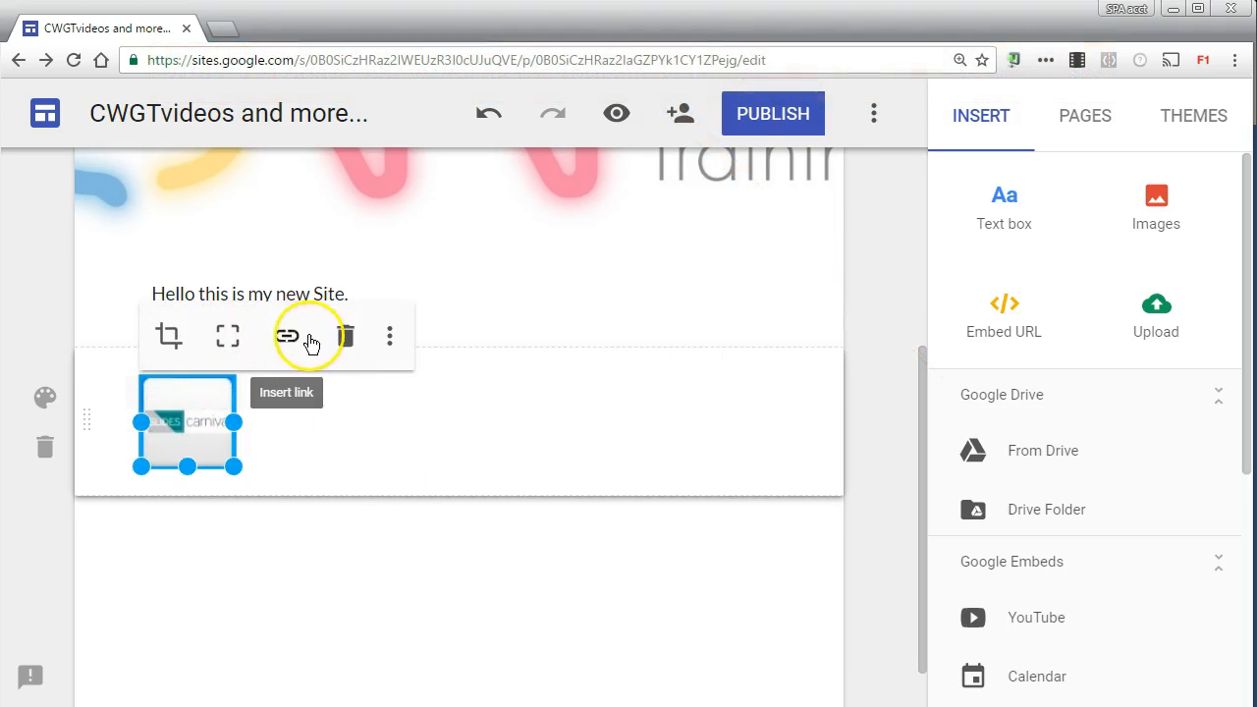
# Step: View the logo image's additional editing options and open its link entry
pyautogui.click(388, 336)
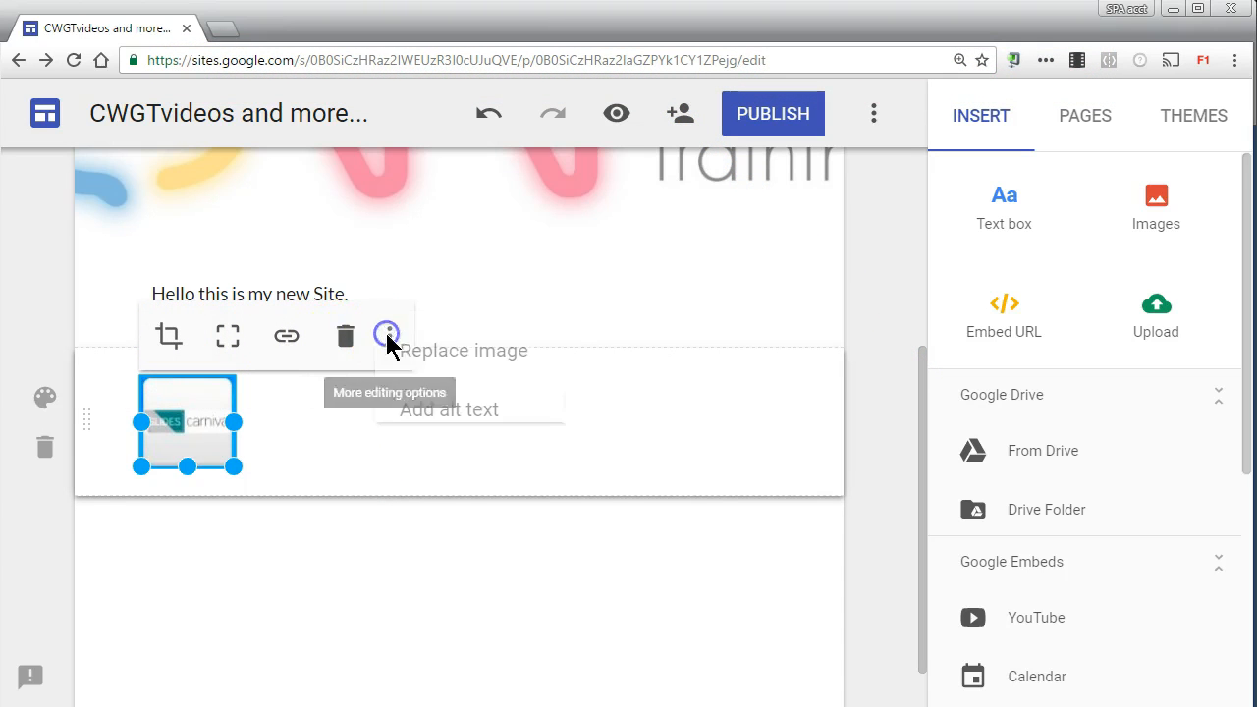
pyautogui.click(165, 422)
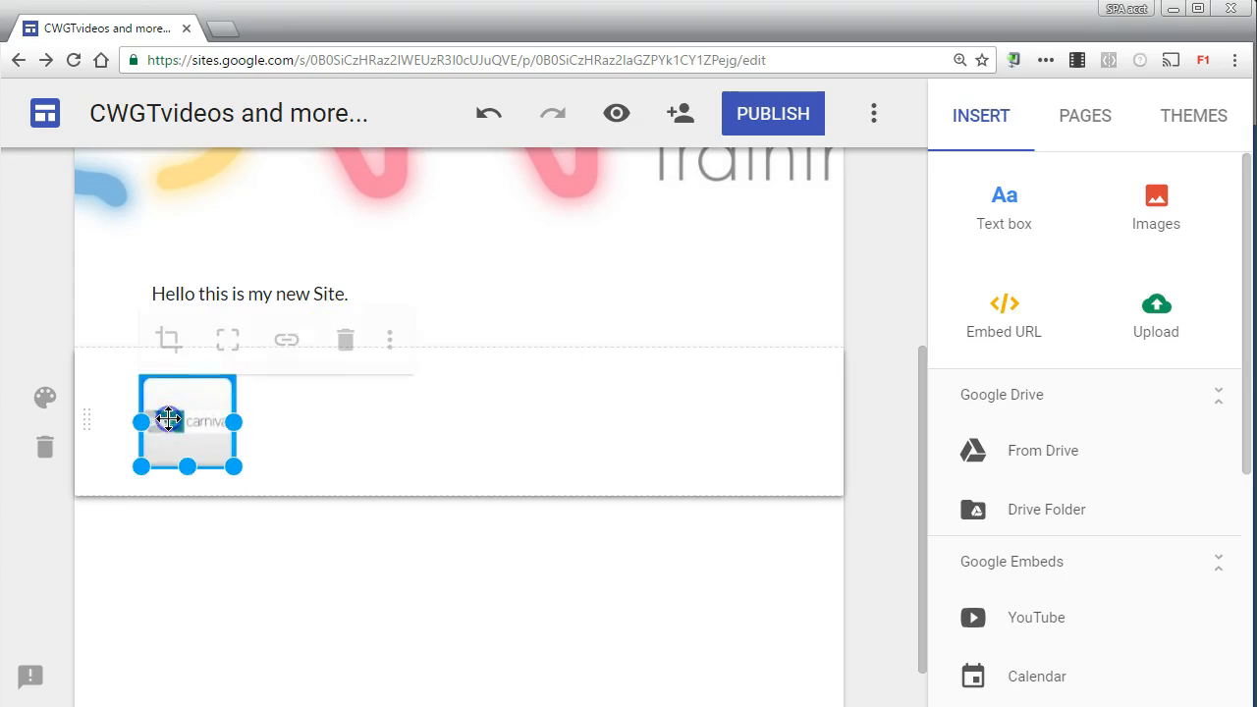
pyautogui.click(288, 337)
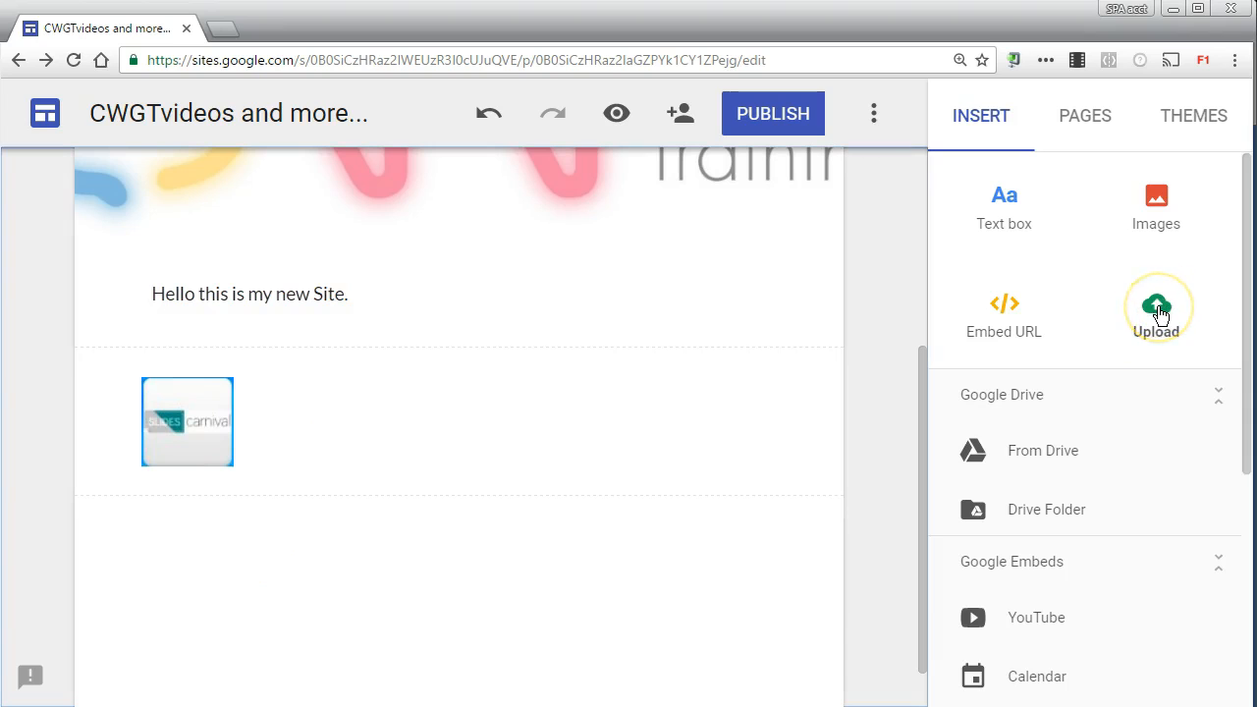
# Step: Try to upload the file cwgt tags.docx from the computer to the page
pyautogui.click(1160, 313)
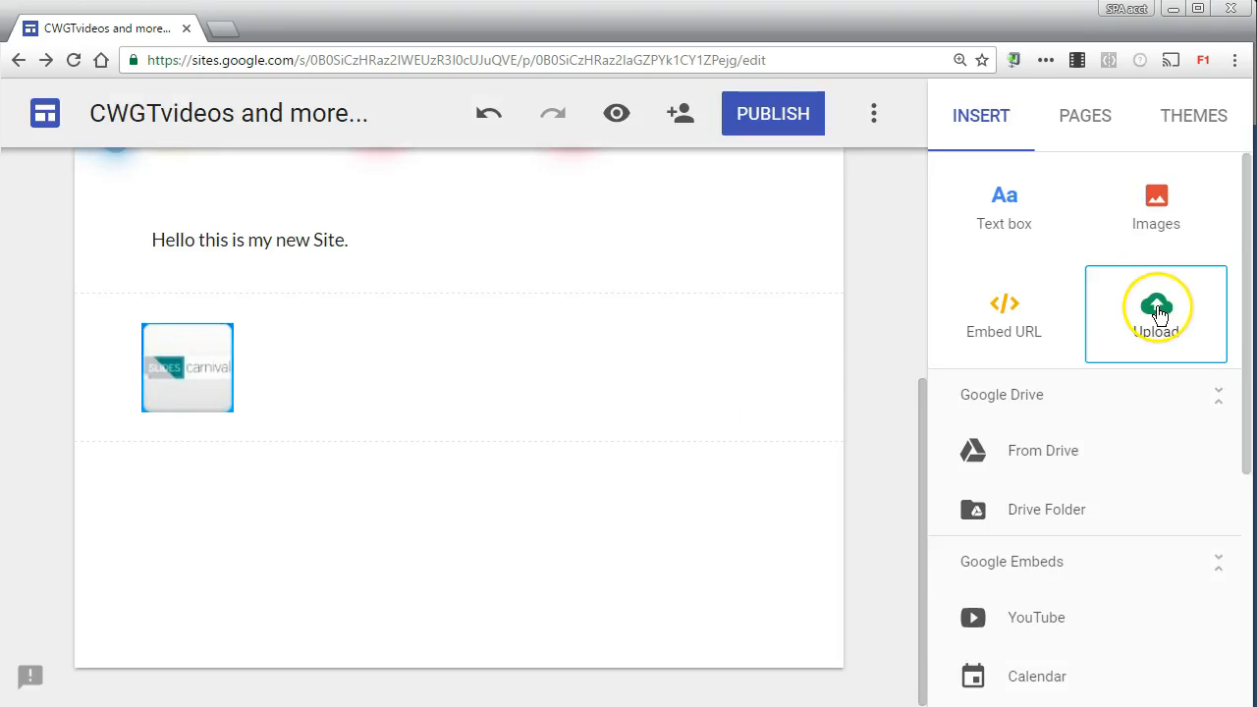
pyautogui.click(1158, 313)
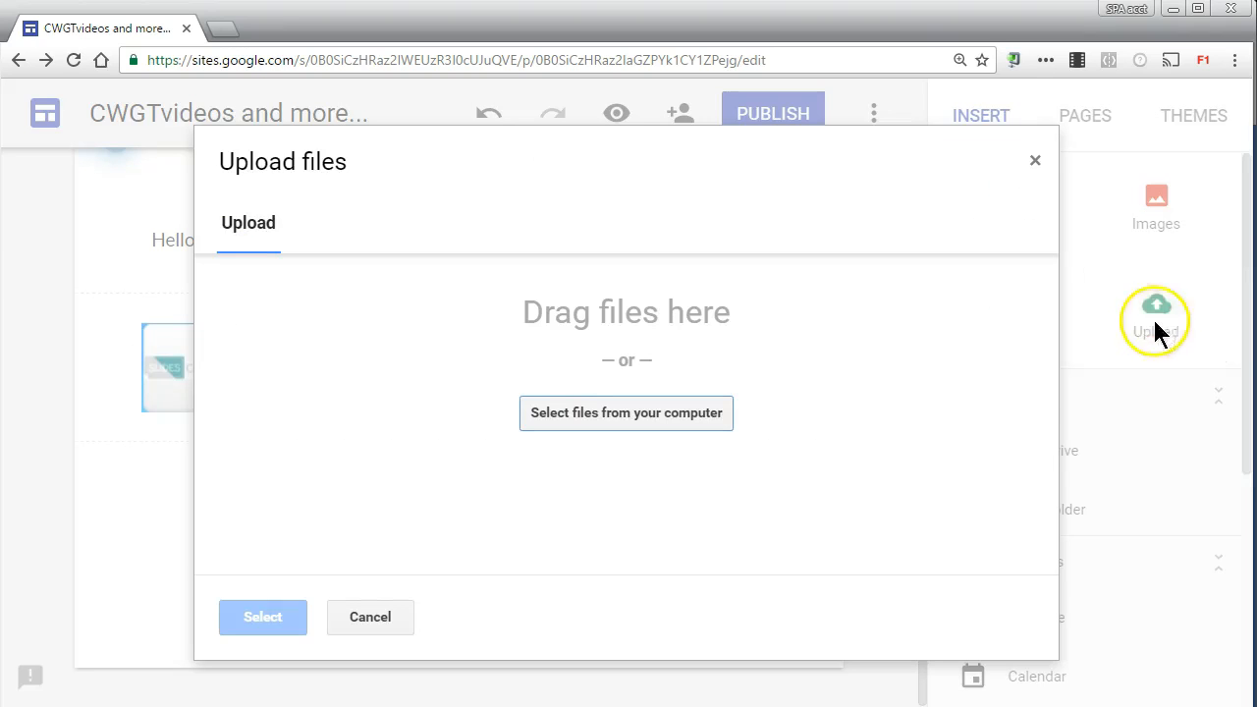
pyautogui.click(632, 420)
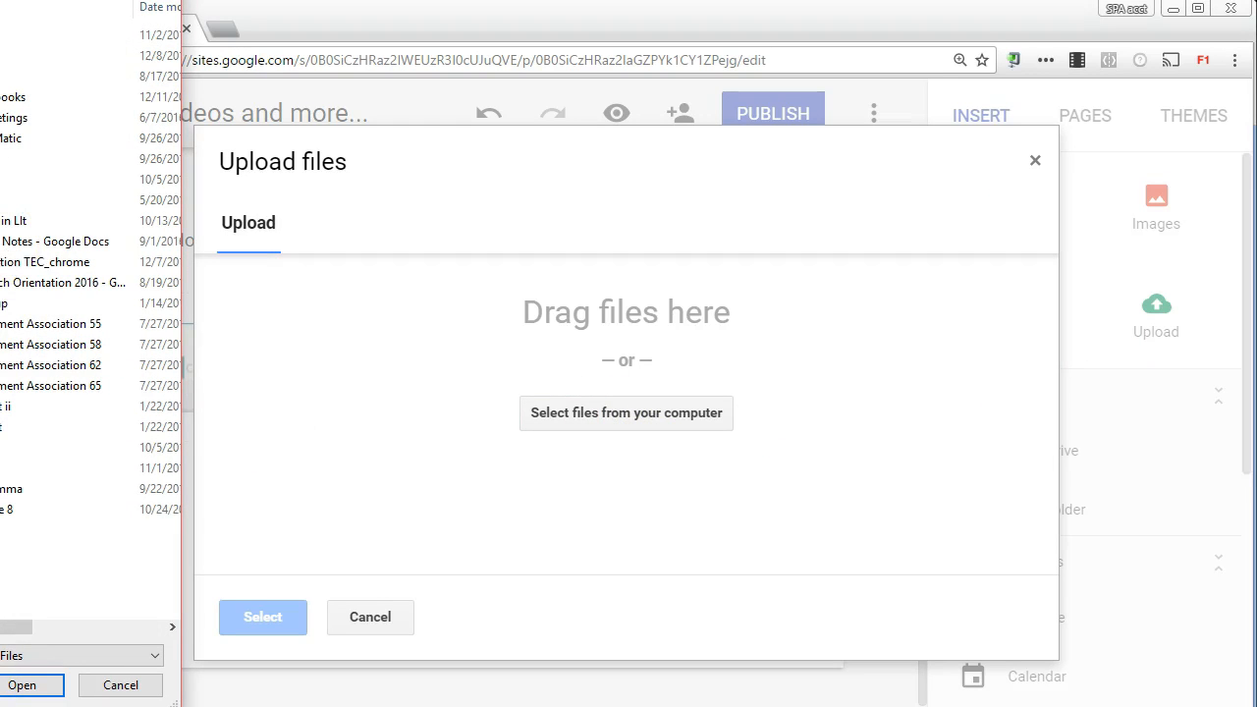
pyautogui.click(21, 686)
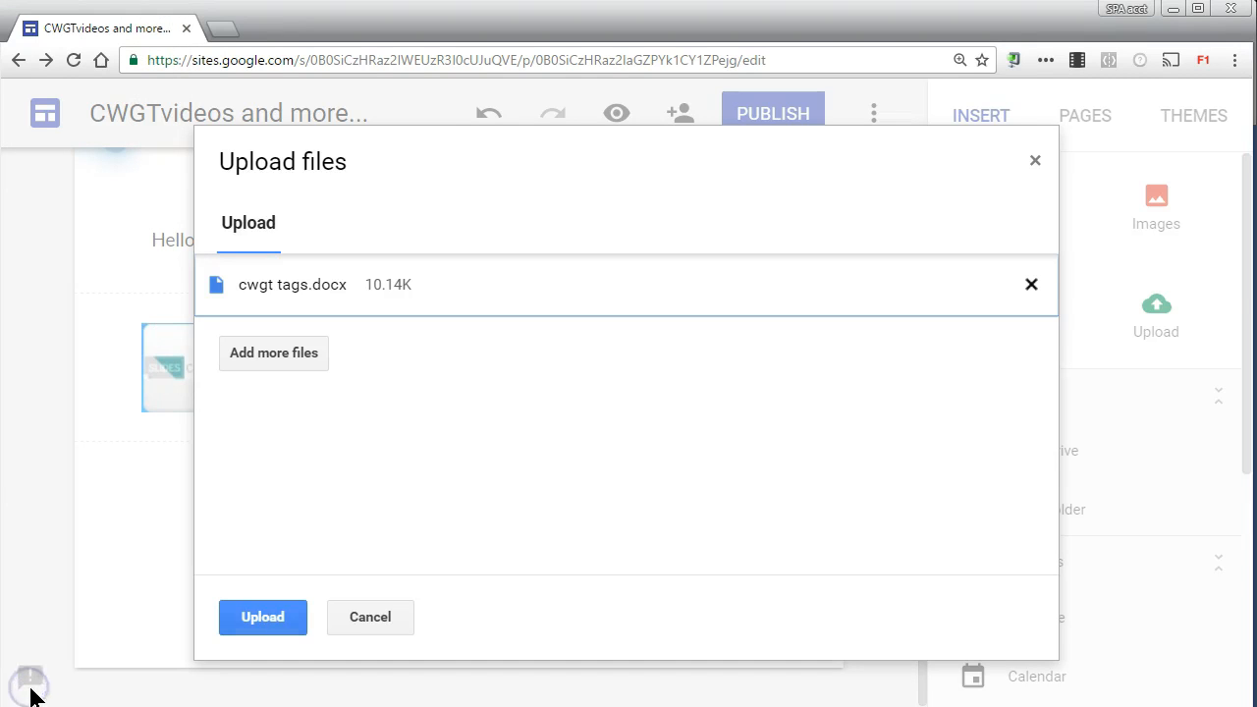
pyautogui.click(276, 619)
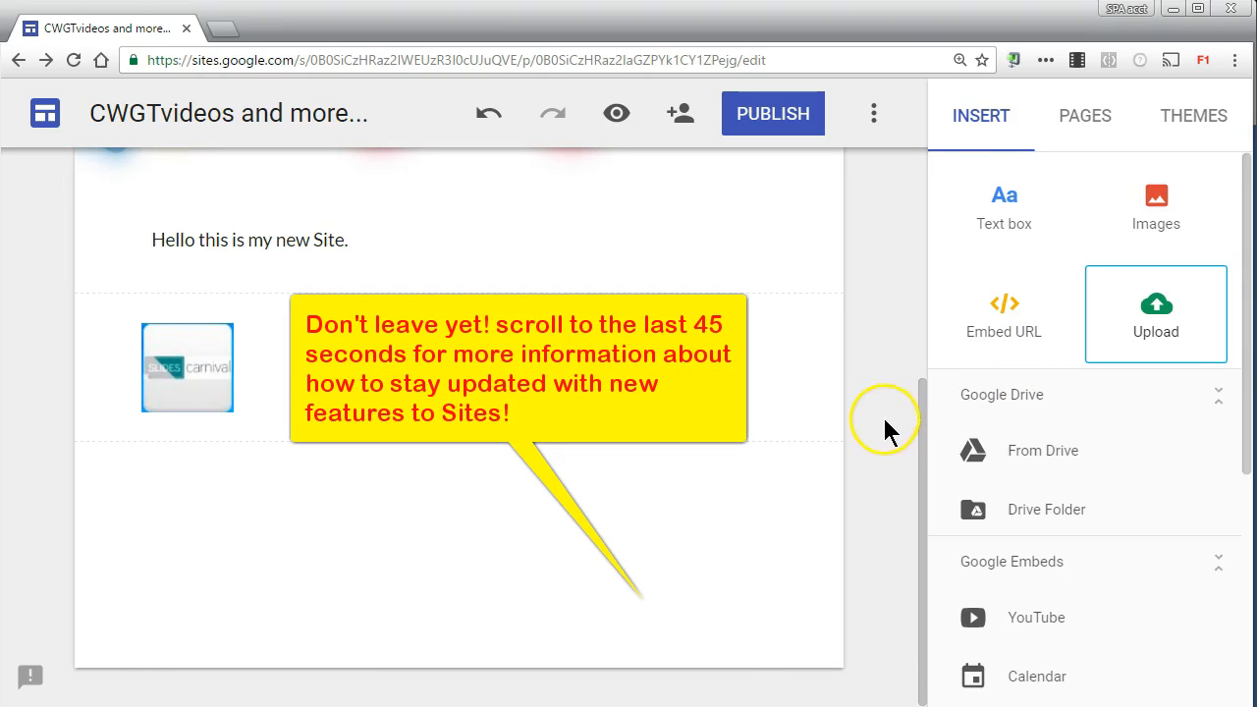
# Step: Add the pages Students, Presentations and Tools we use to the site
pyautogui.click(1087, 124)
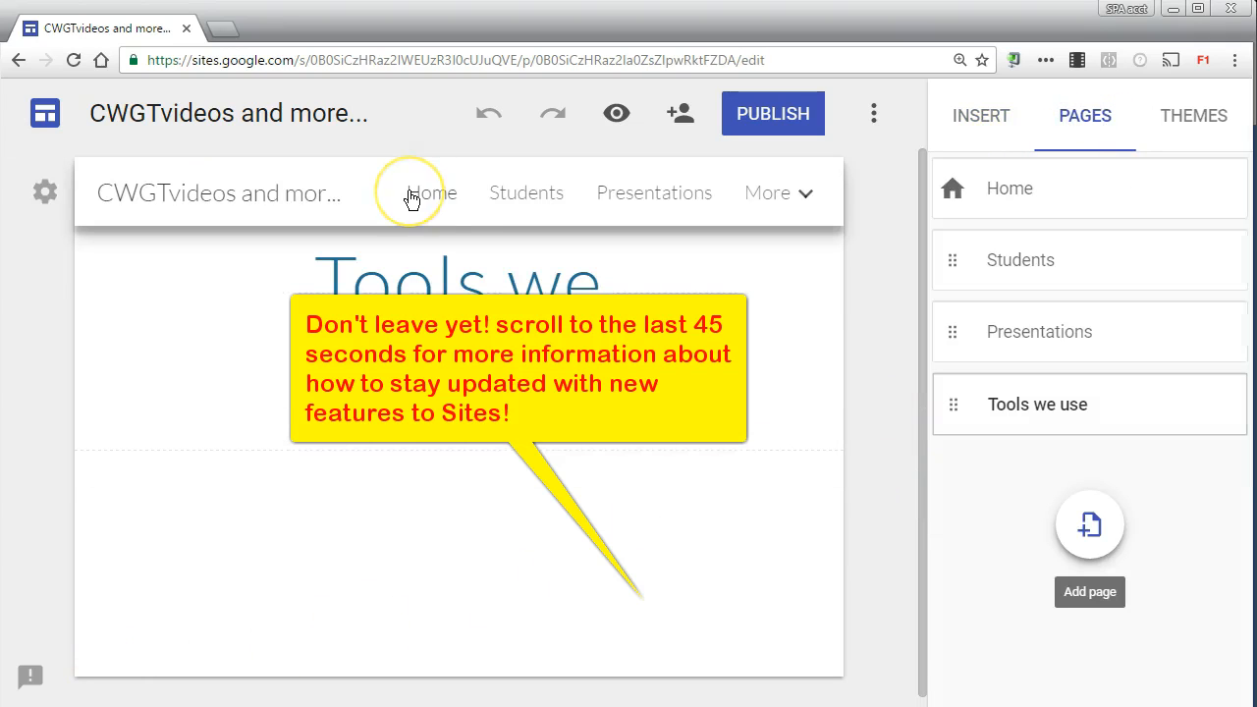
# Step: Expand and collapse More in the site navigation to check which pages it holds
pyautogui.click(792, 197)
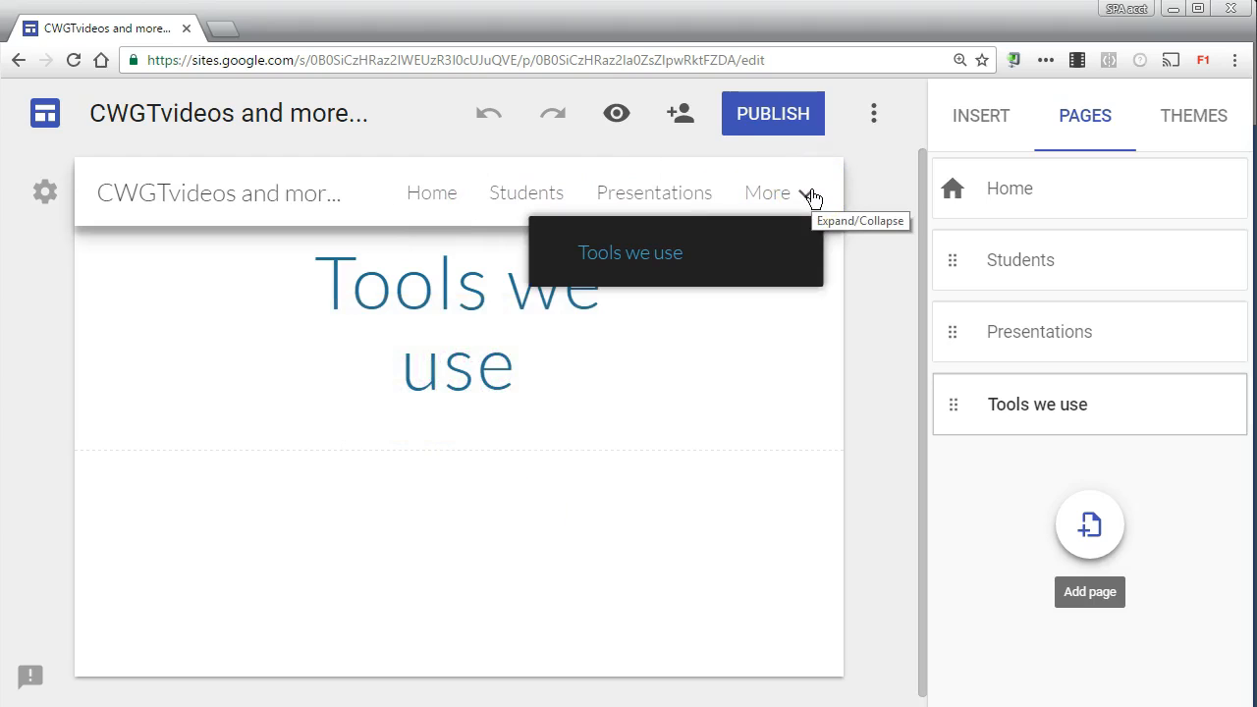
pyautogui.click(561, 186)
pyautogui.click(771, 196)
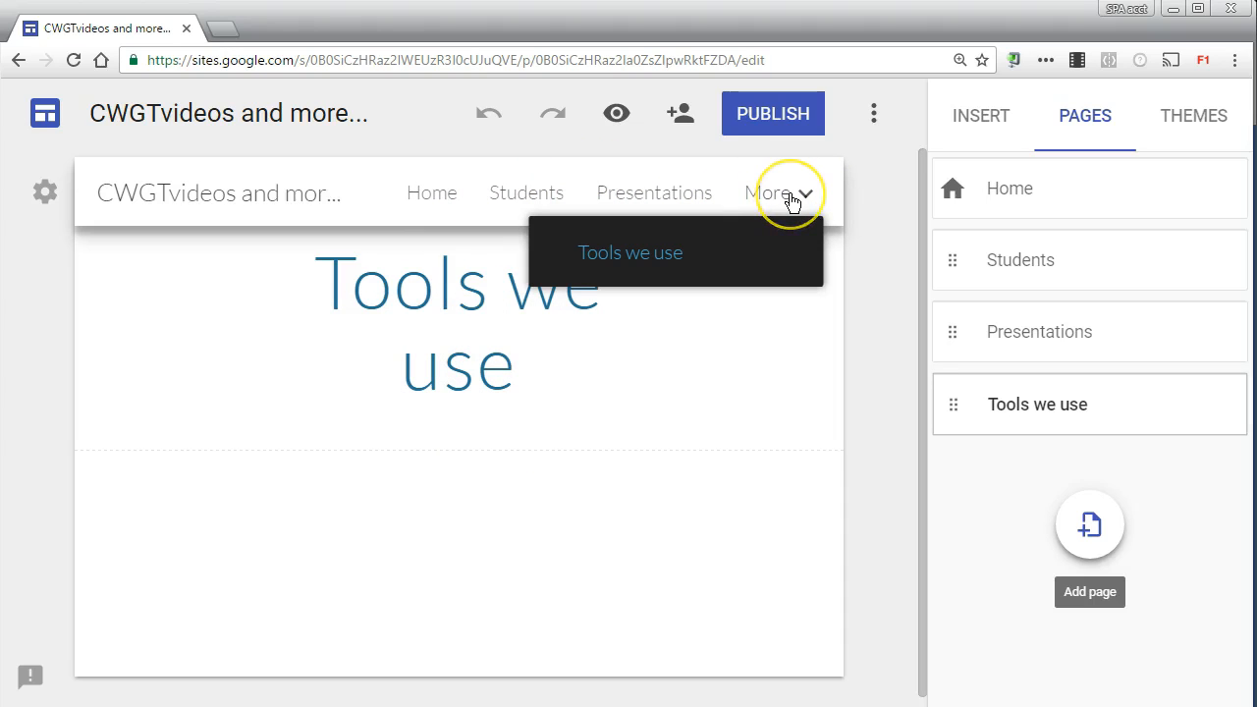
pyautogui.click(788, 261)
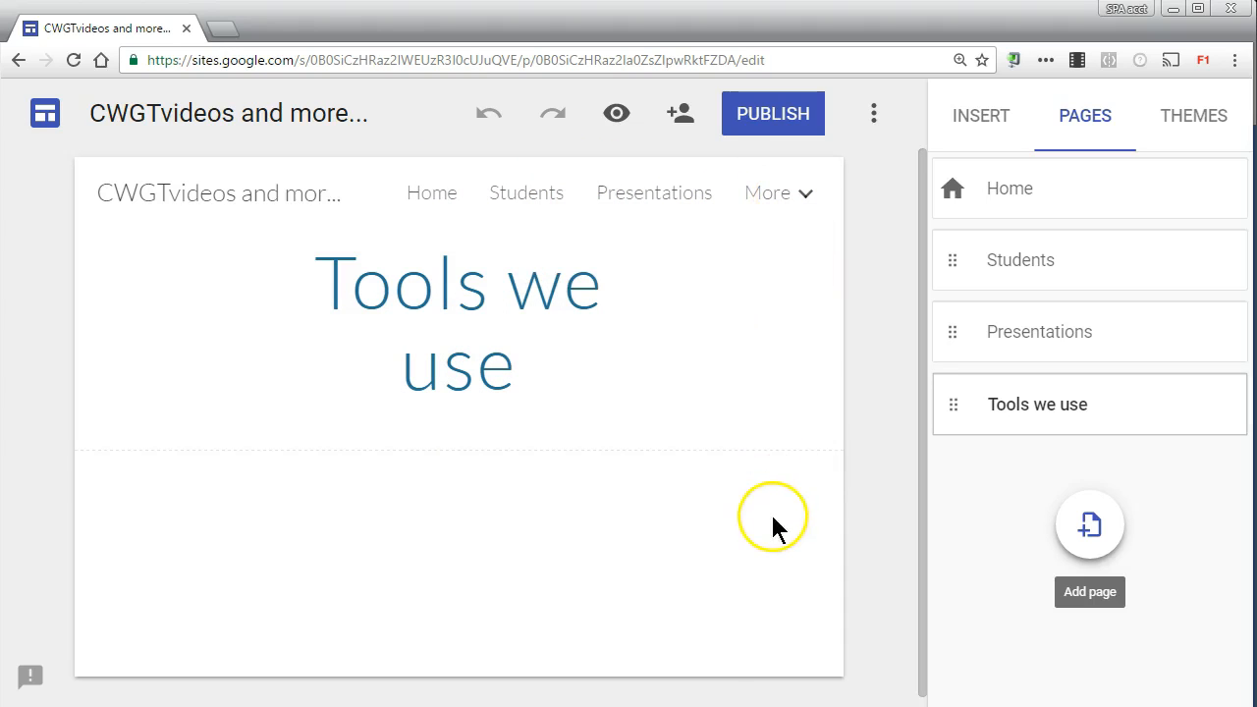
pyautogui.click(780, 197)
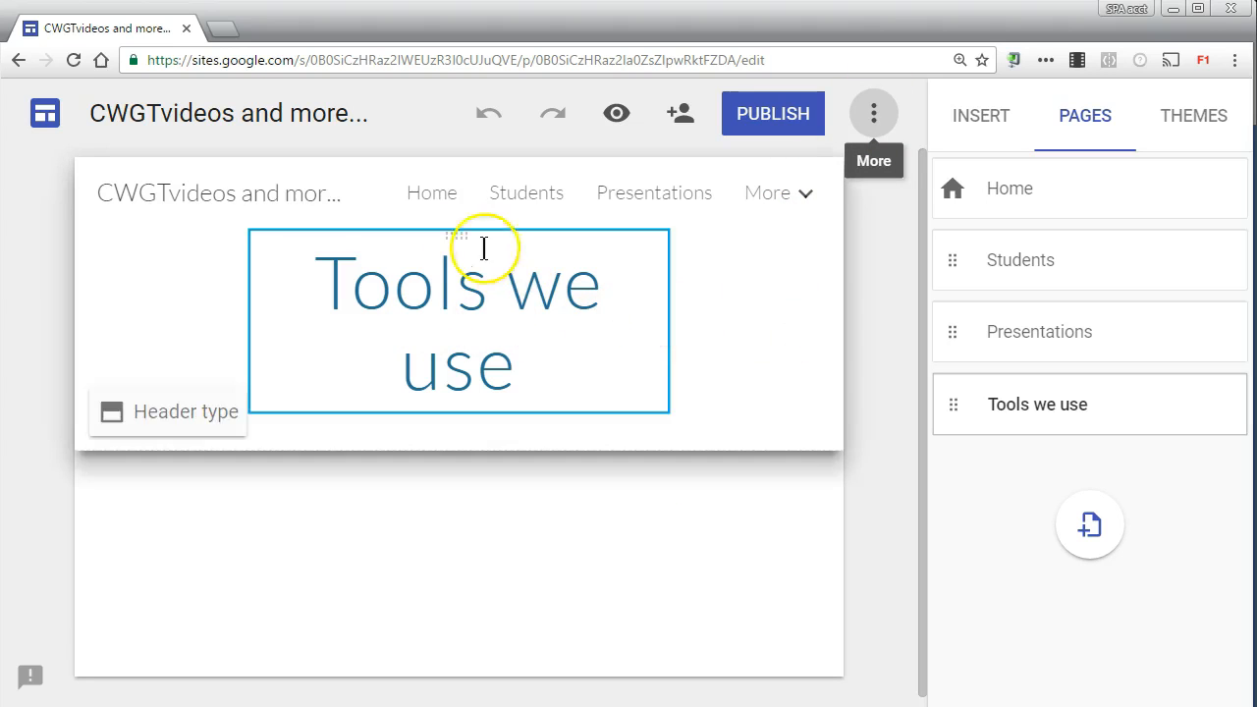
# Step: Visit the Home, Students, Presentations and Tools we use pages, and view the header type options on Tools we use
pyautogui.click(435, 194)
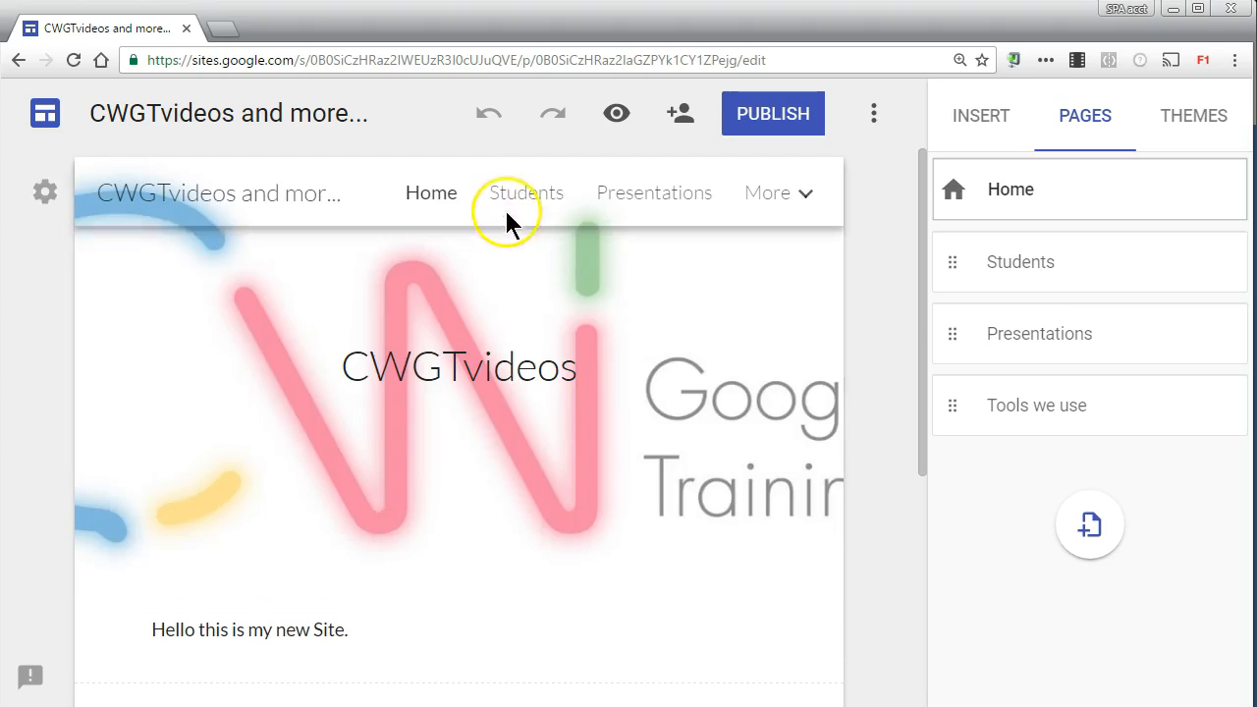
pyautogui.click(526, 193)
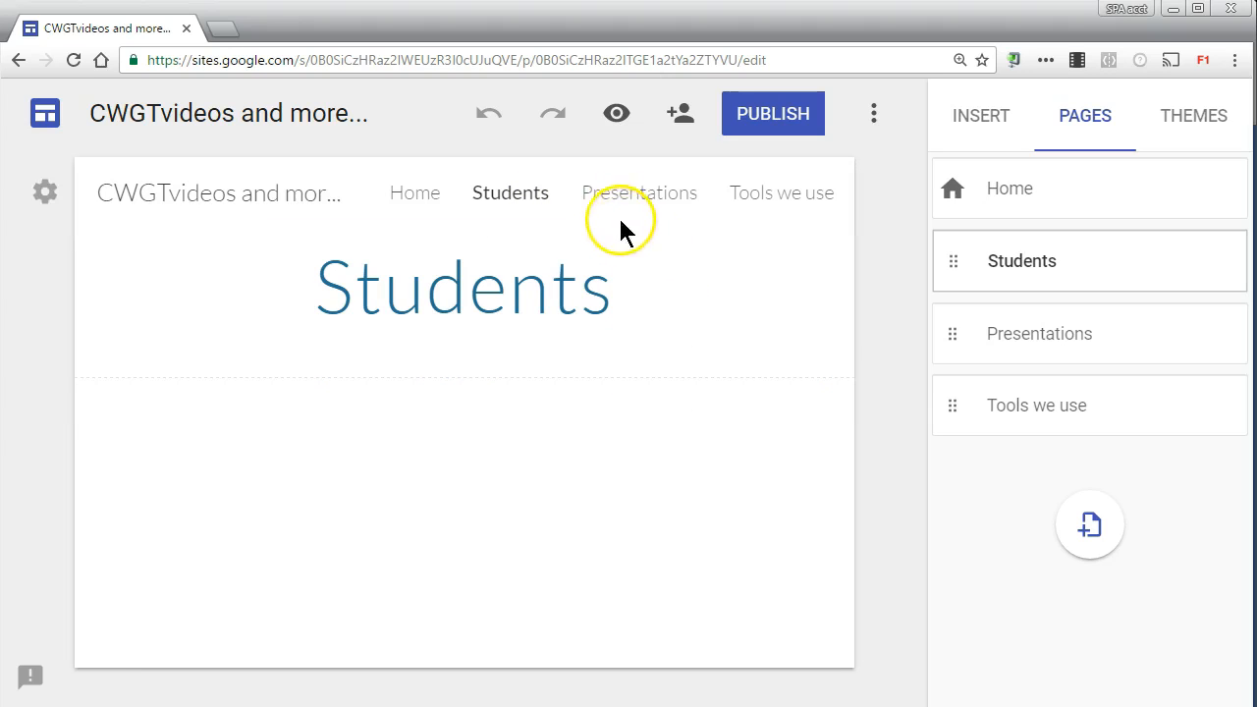
pyautogui.click(614, 198)
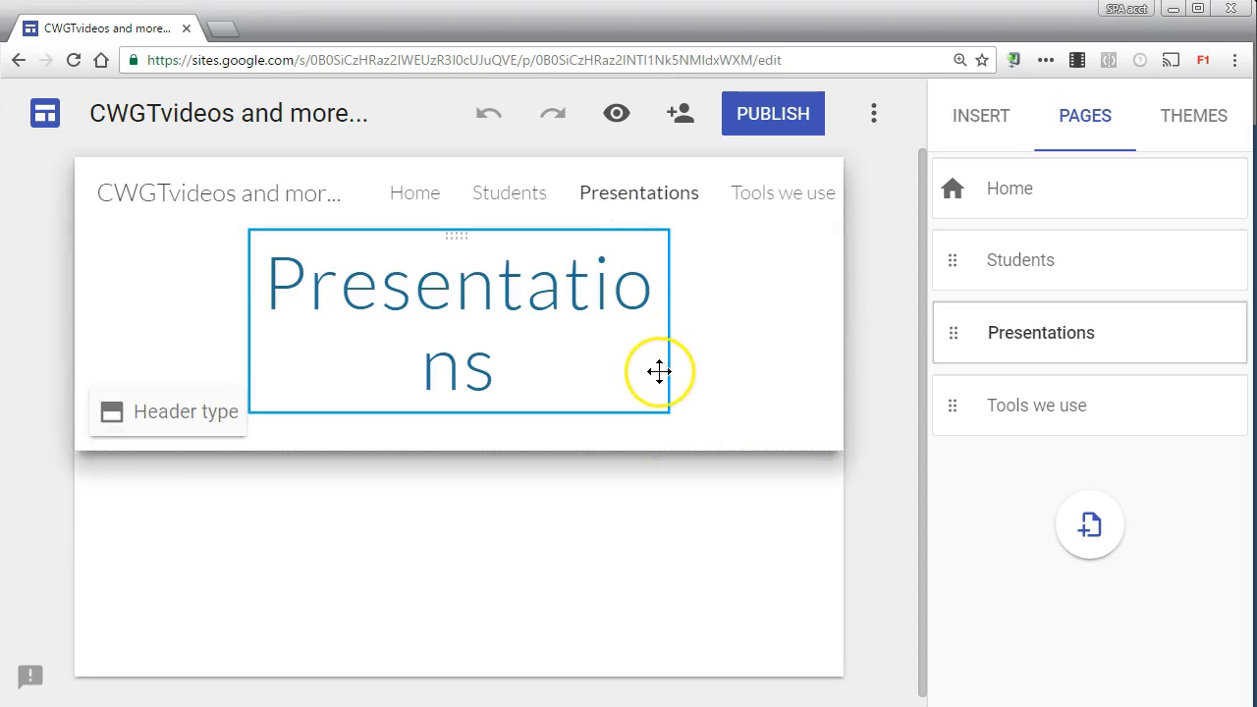
pyautogui.click(757, 194)
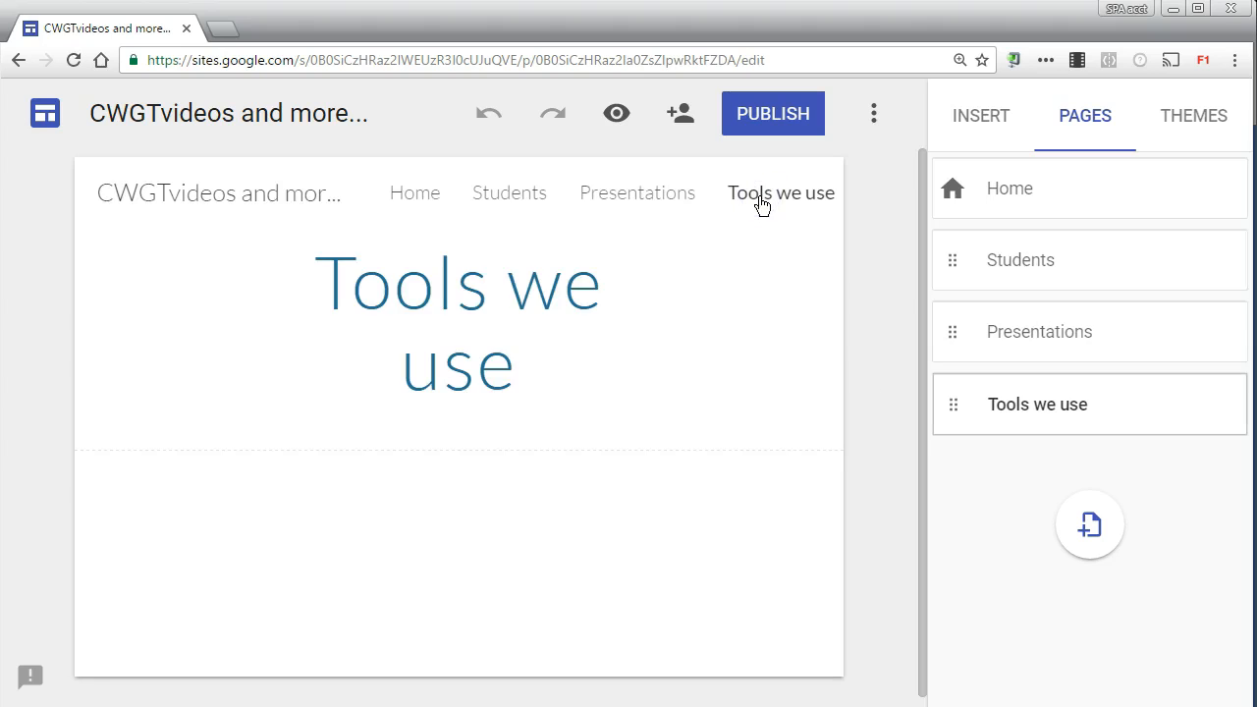
pyautogui.click(183, 411)
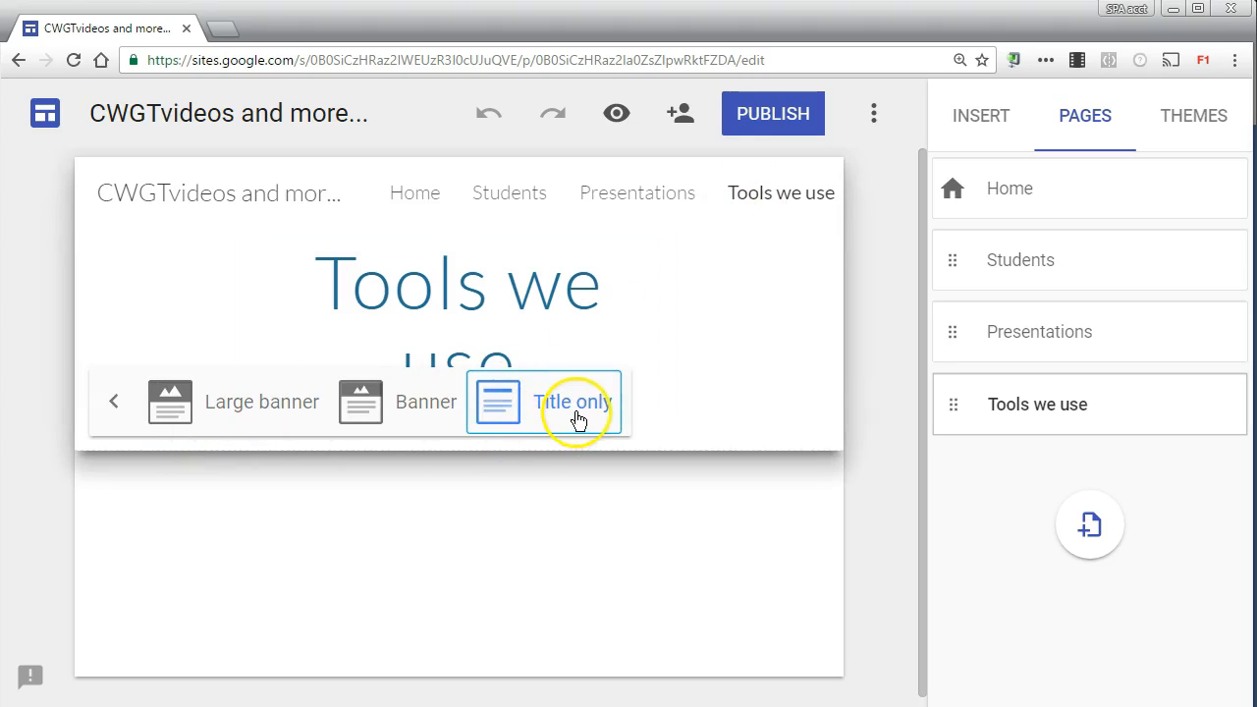
pyautogui.click(114, 406)
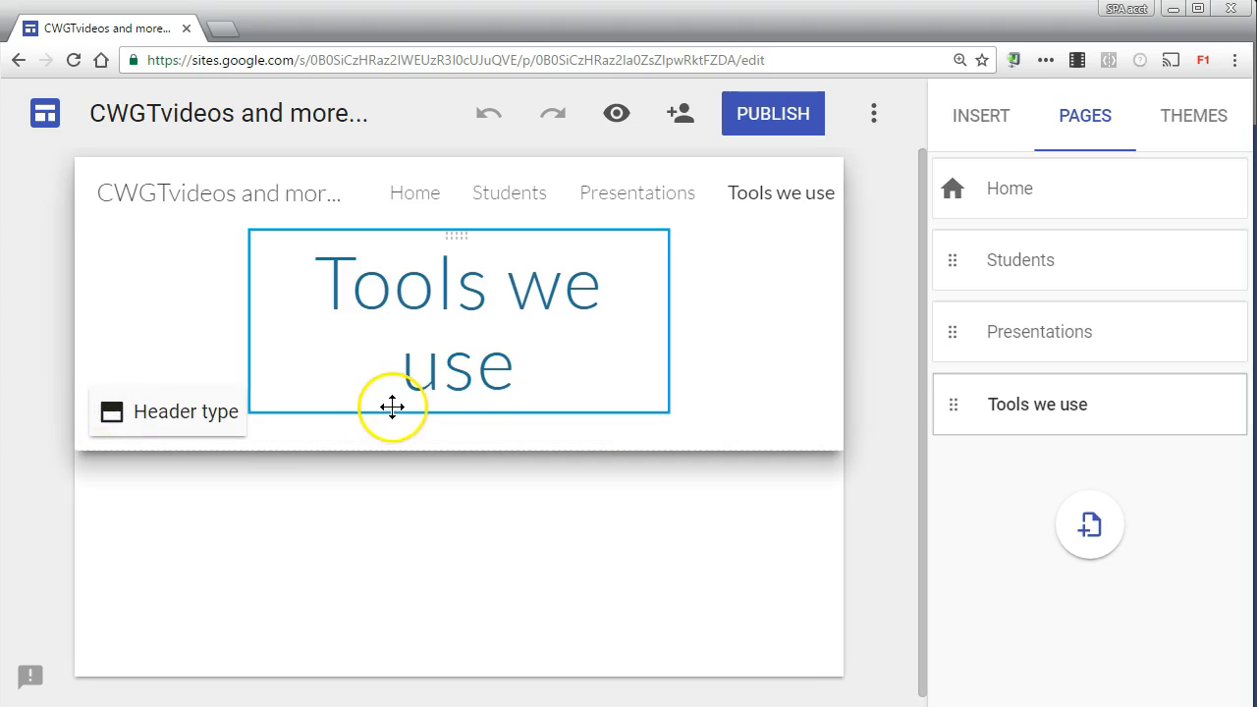
# Step: Return to the Home page and examine its navigation
pyautogui.click(416, 195)
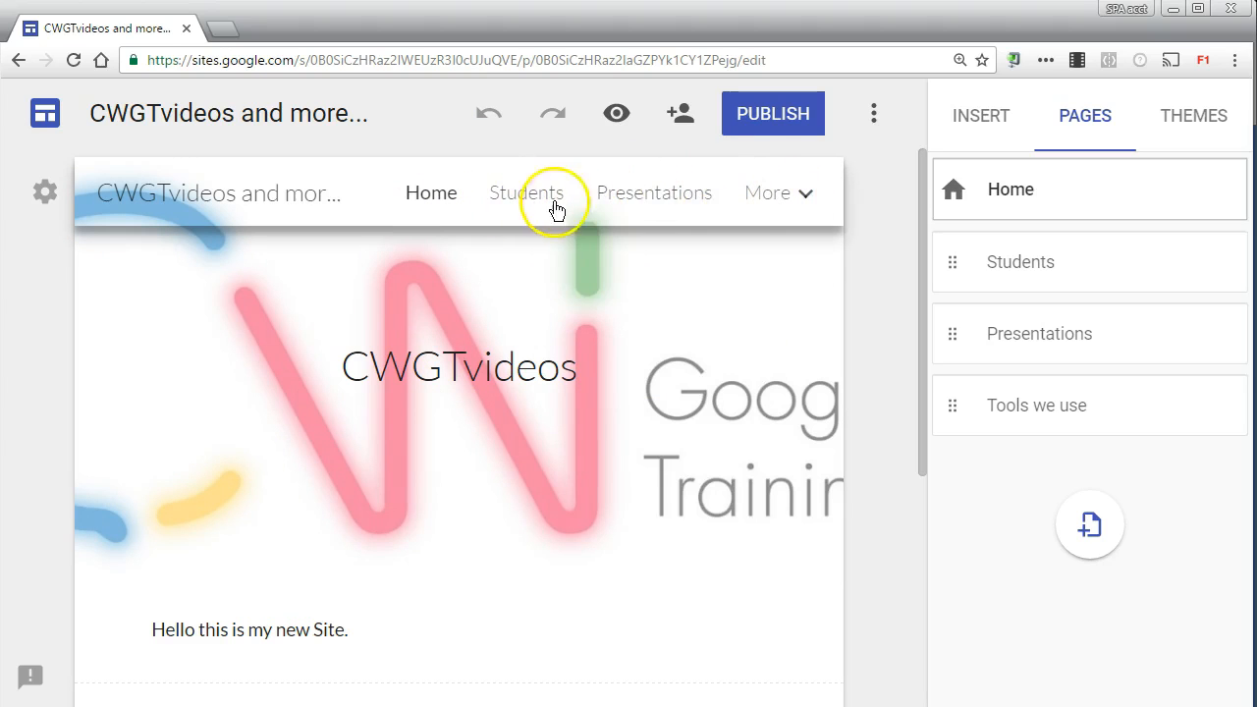
pyautogui.moveTo(735, 196)
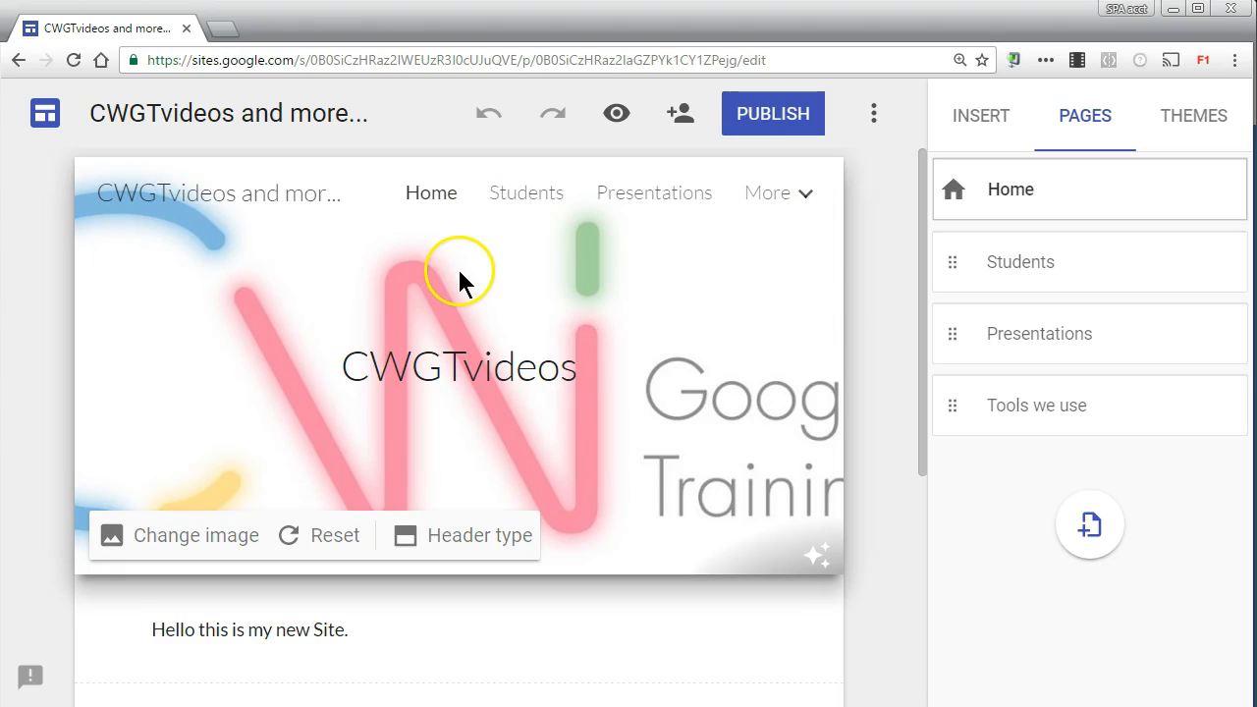
pyautogui.moveTo(829, 194)
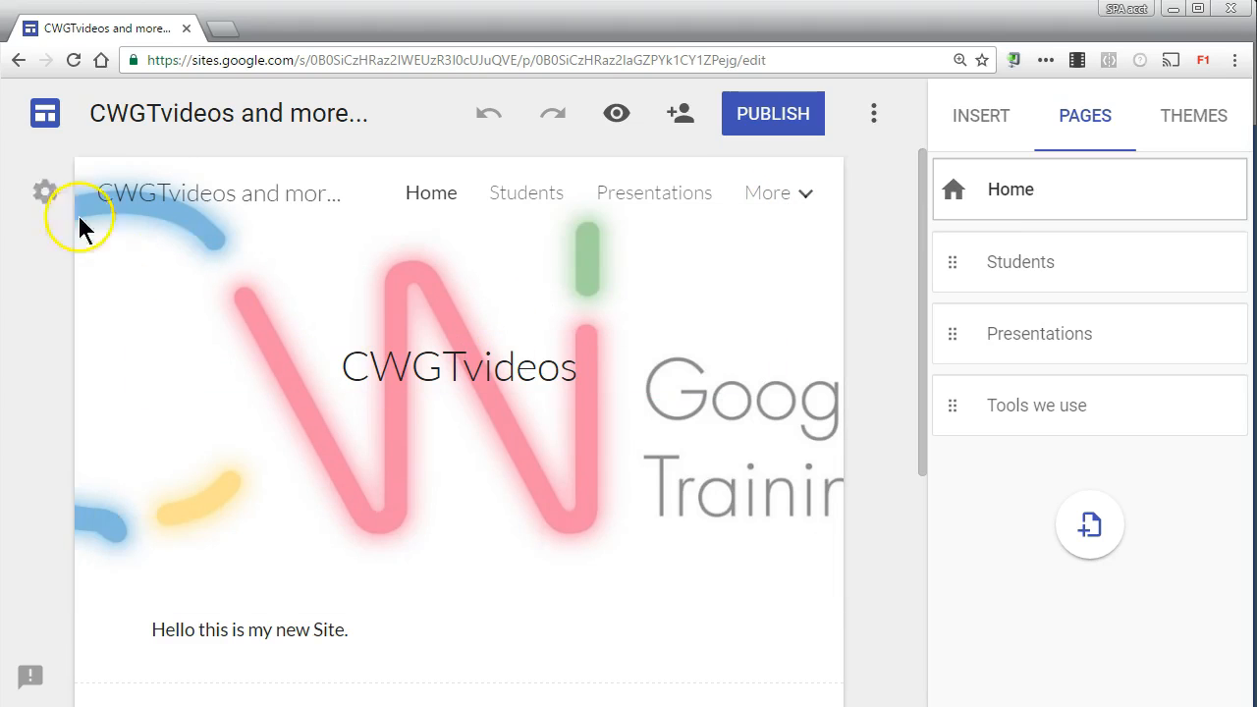
# Step: View the site's navigation mode choices, Top navigation and Side navigation, and leave the mode as it is
pyautogui.click(44, 193)
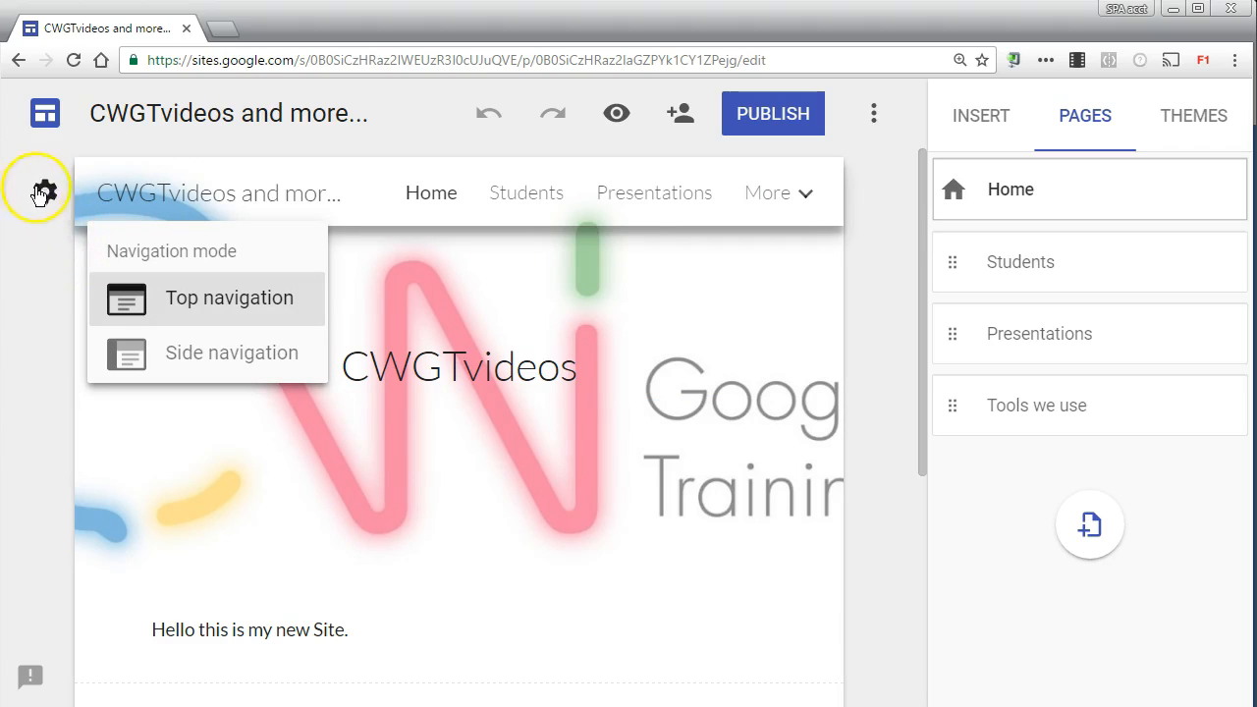
pyautogui.click(350, 394)
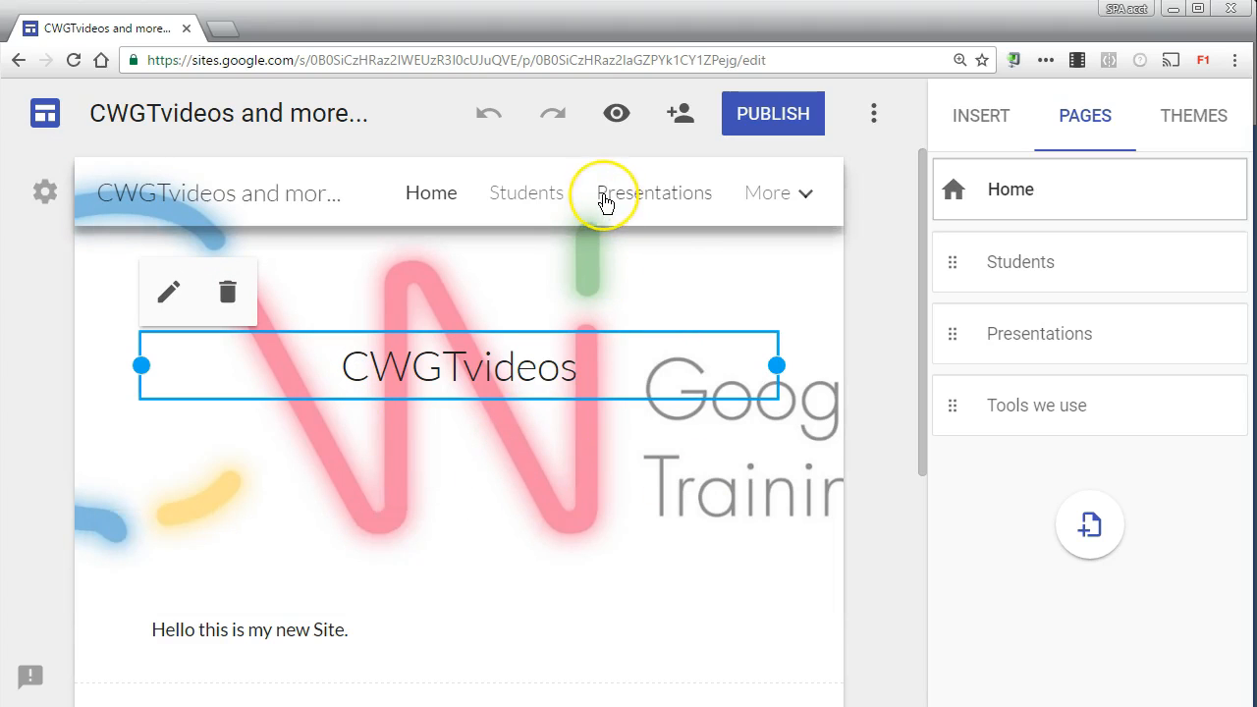
pyautogui.click(54, 200)
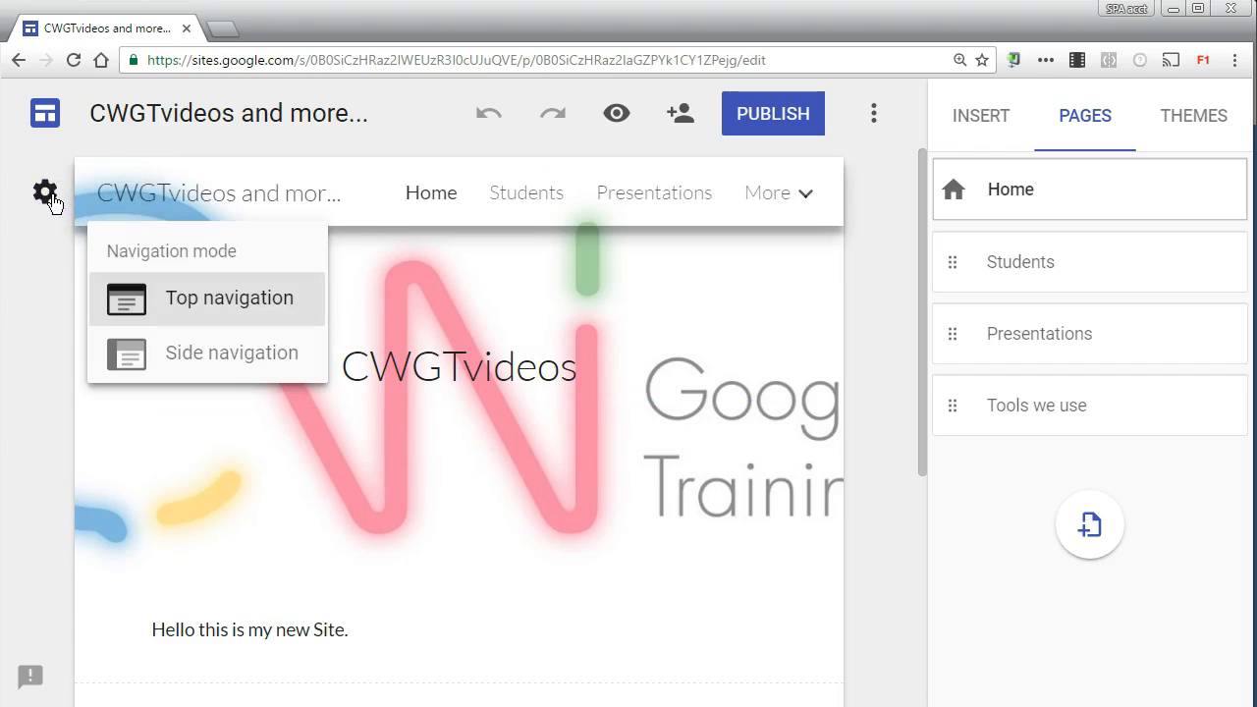
pyautogui.click(135, 192)
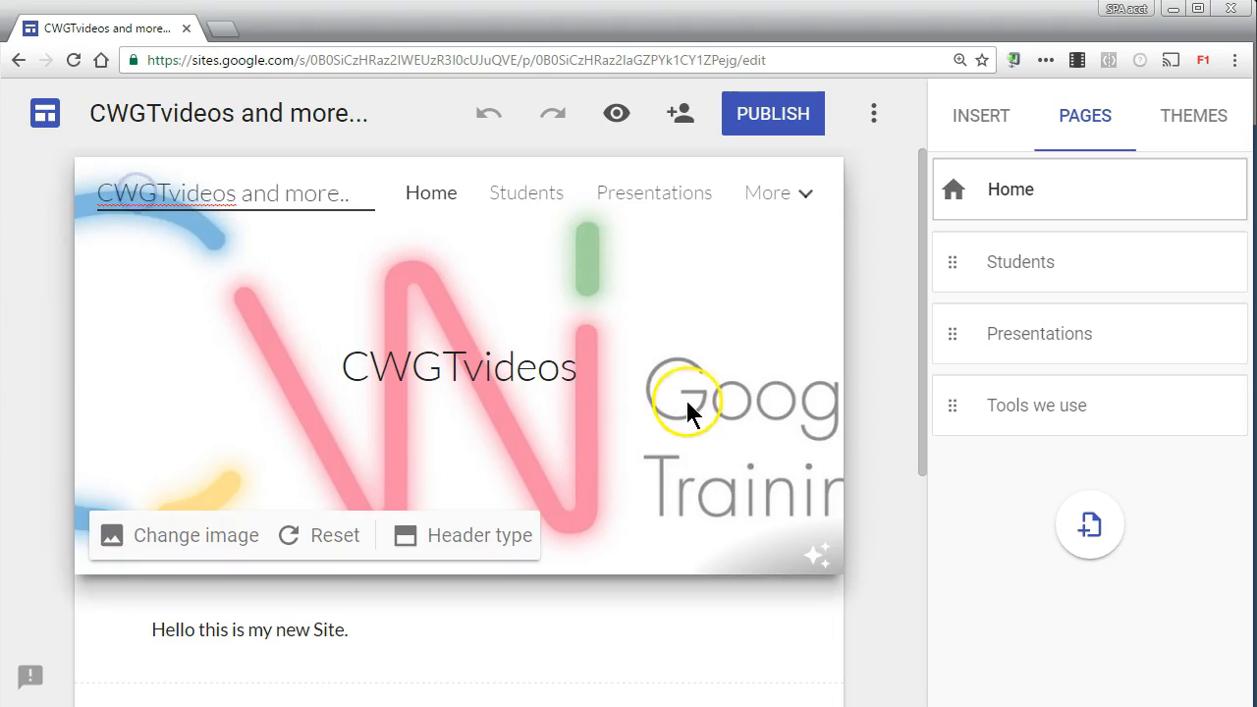
# Step: On the Students page, set the Simple theme's colour to purple and view its font style options
pyautogui.click(521, 208)
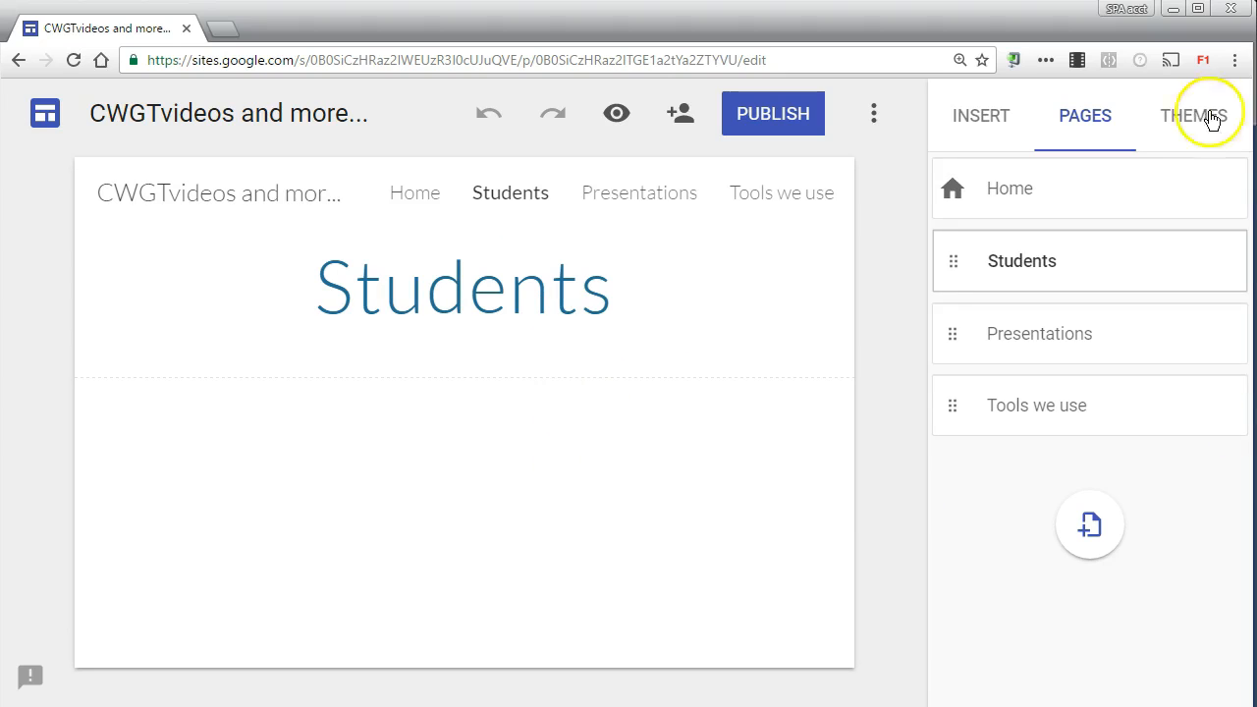
pyautogui.click(1174, 118)
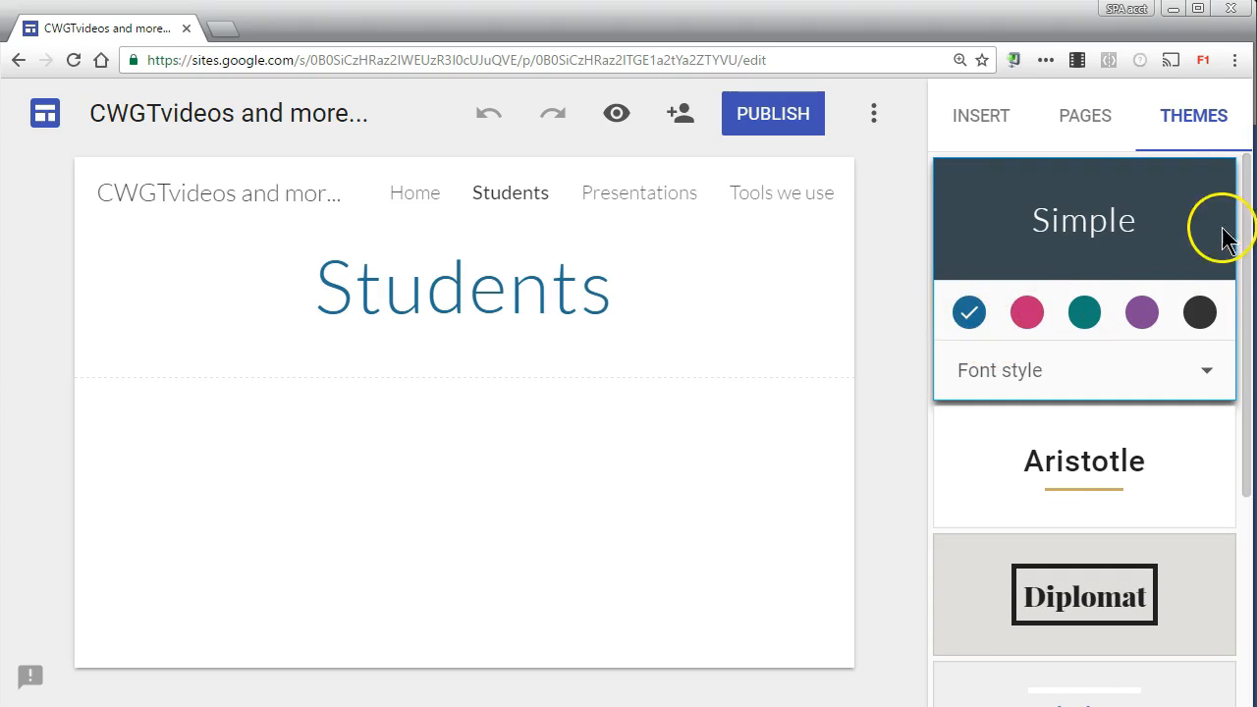
pyautogui.moveTo(1248, 229)
pyautogui.mouseDown()
pyautogui.moveTo(1248, 246)
pyautogui.moveTo(1255, 220)
pyautogui.mouseUp()
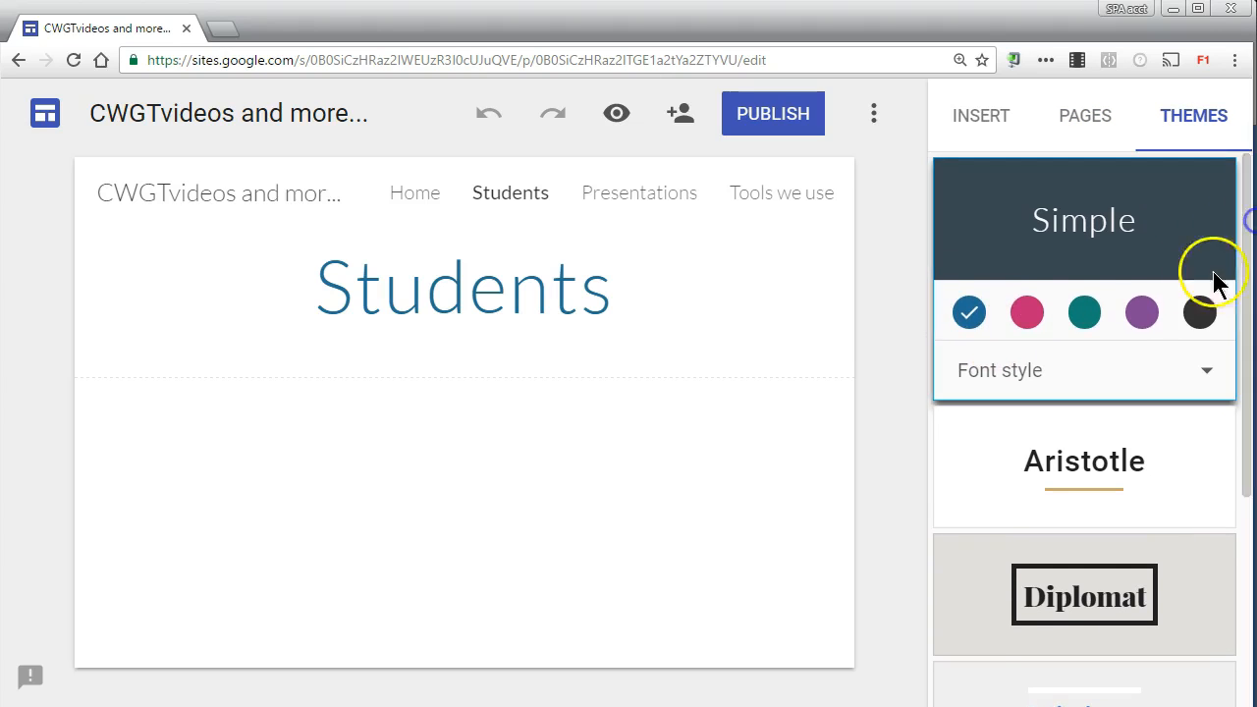
pyautogui.click(1142, 313)
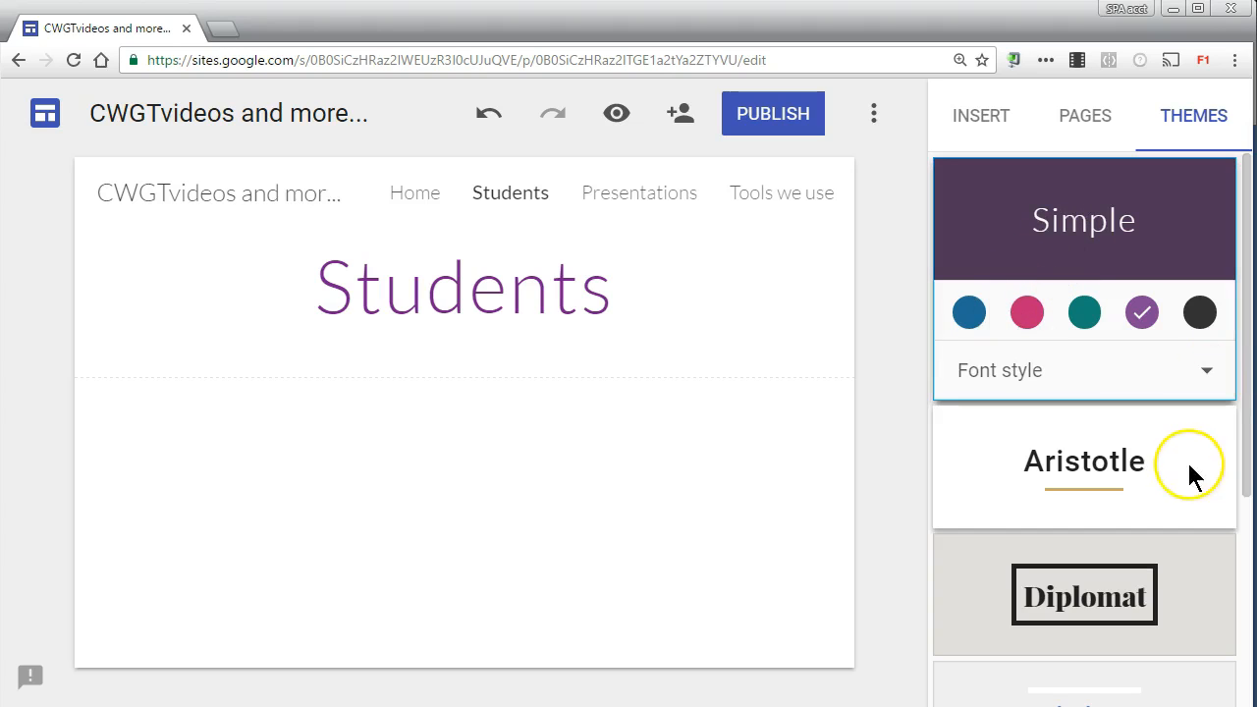
pyautogui.click(1111, 379)
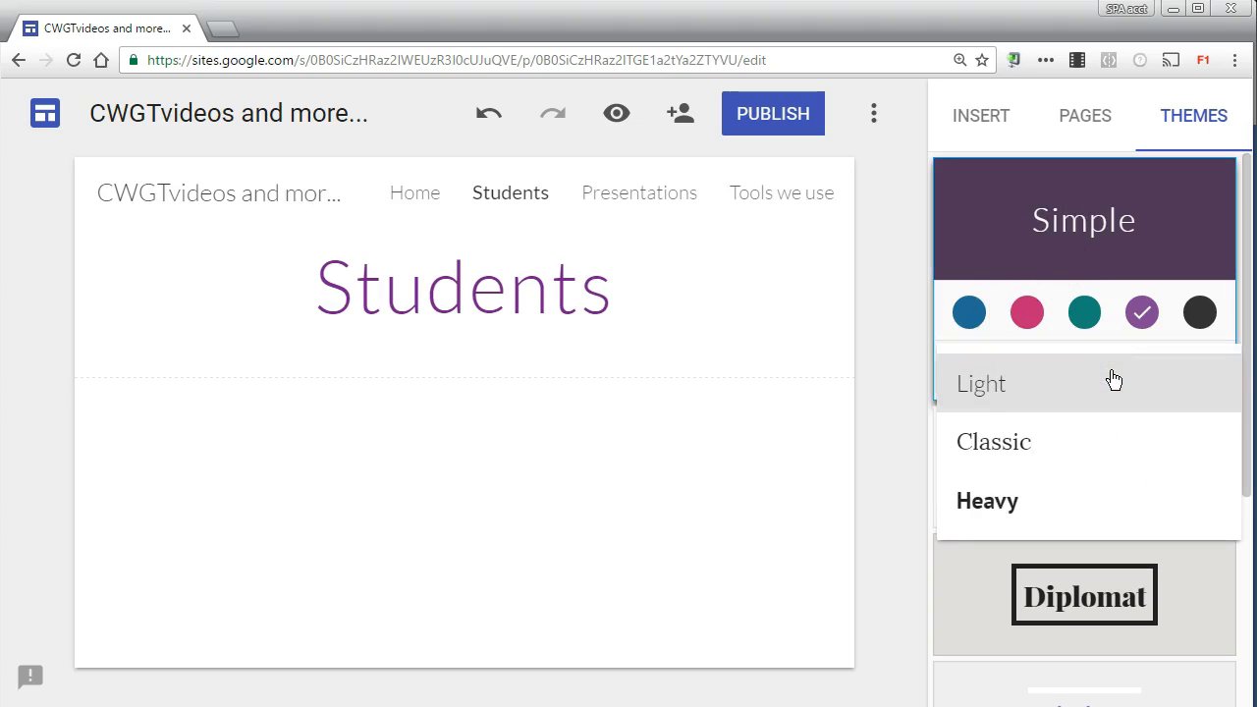
pyautogui.click(877, 232)
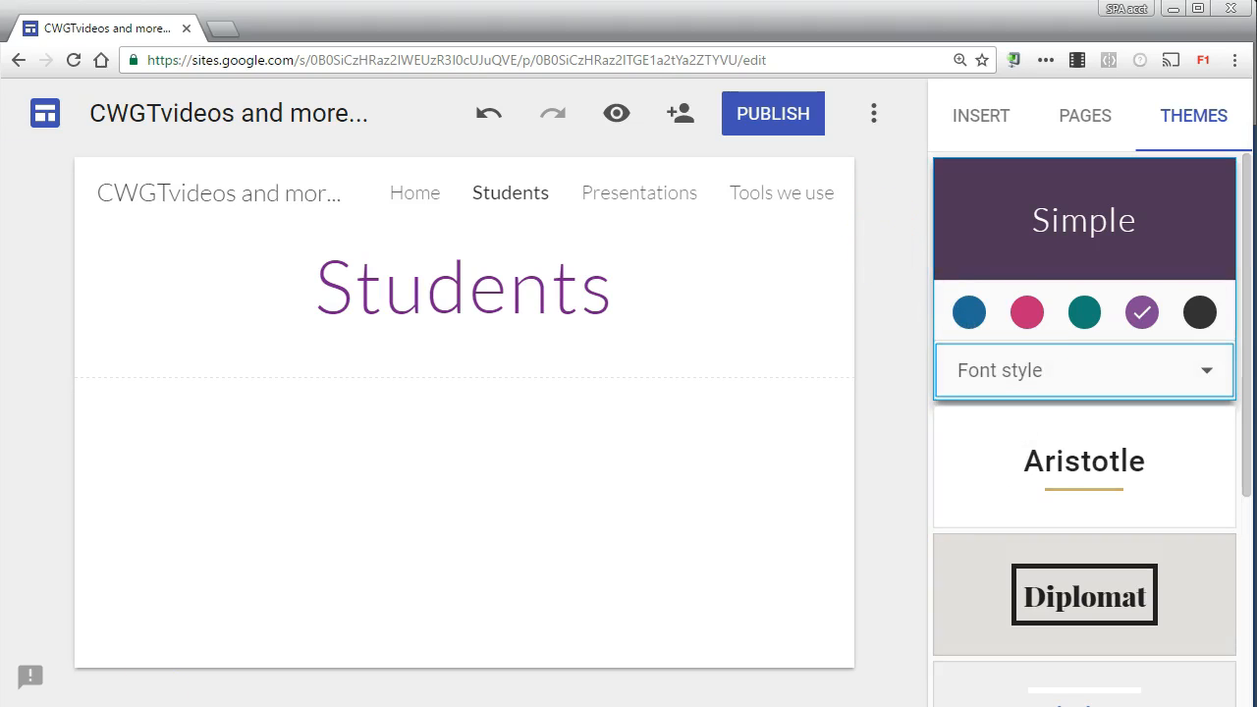
# Step: Insert the Twisted Wave Starter Guide document from Google Drive into the Students page
pyautogui.click(995, 122)
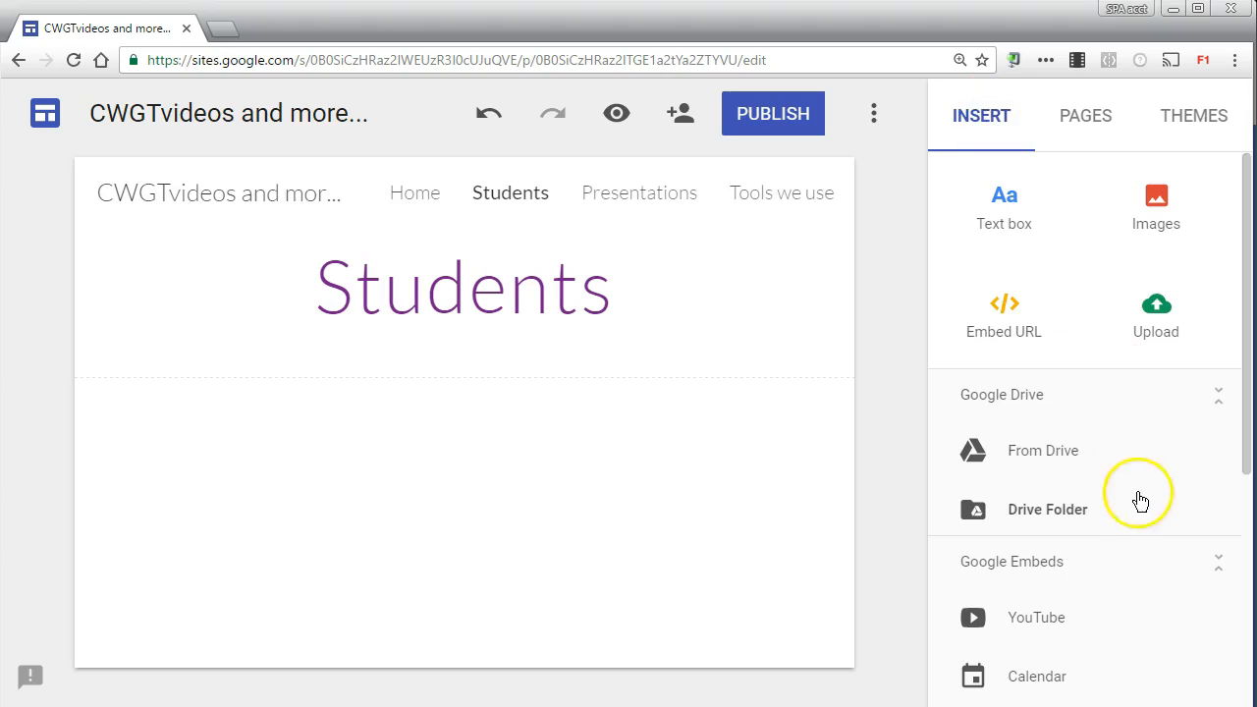
pyautogui.scroll(-1, 1111, 563)
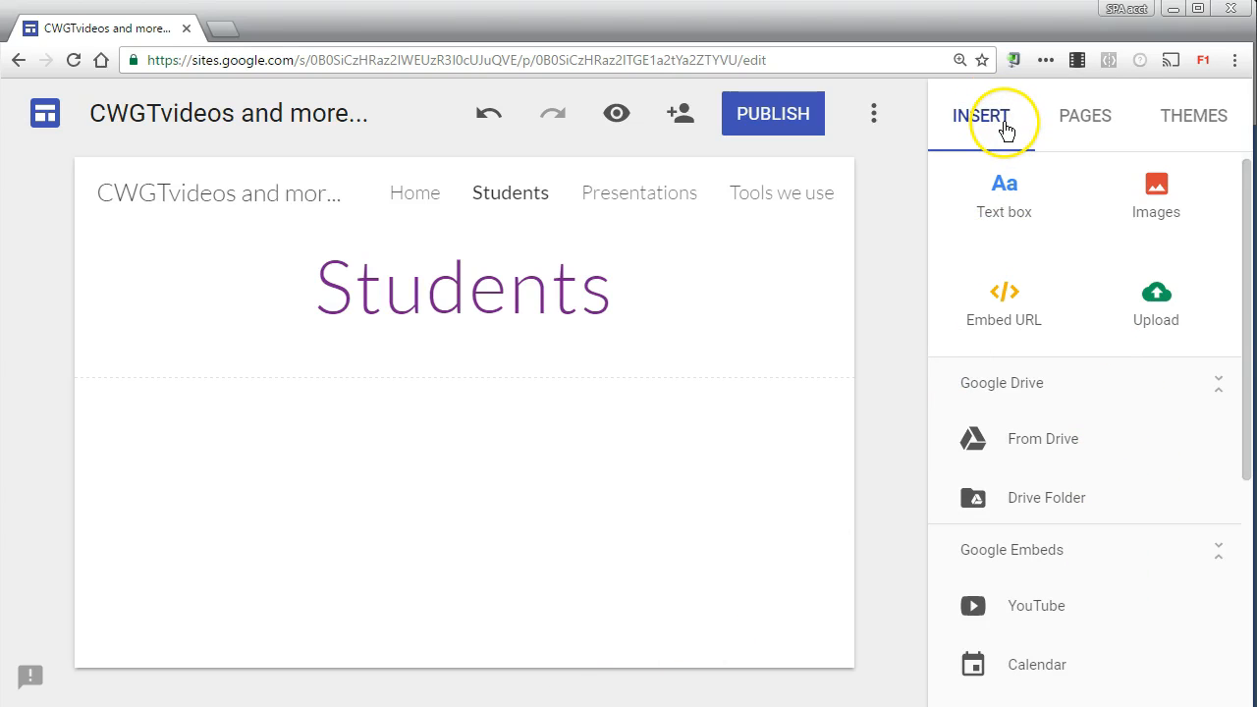
pyautogui.click(1043, 438)
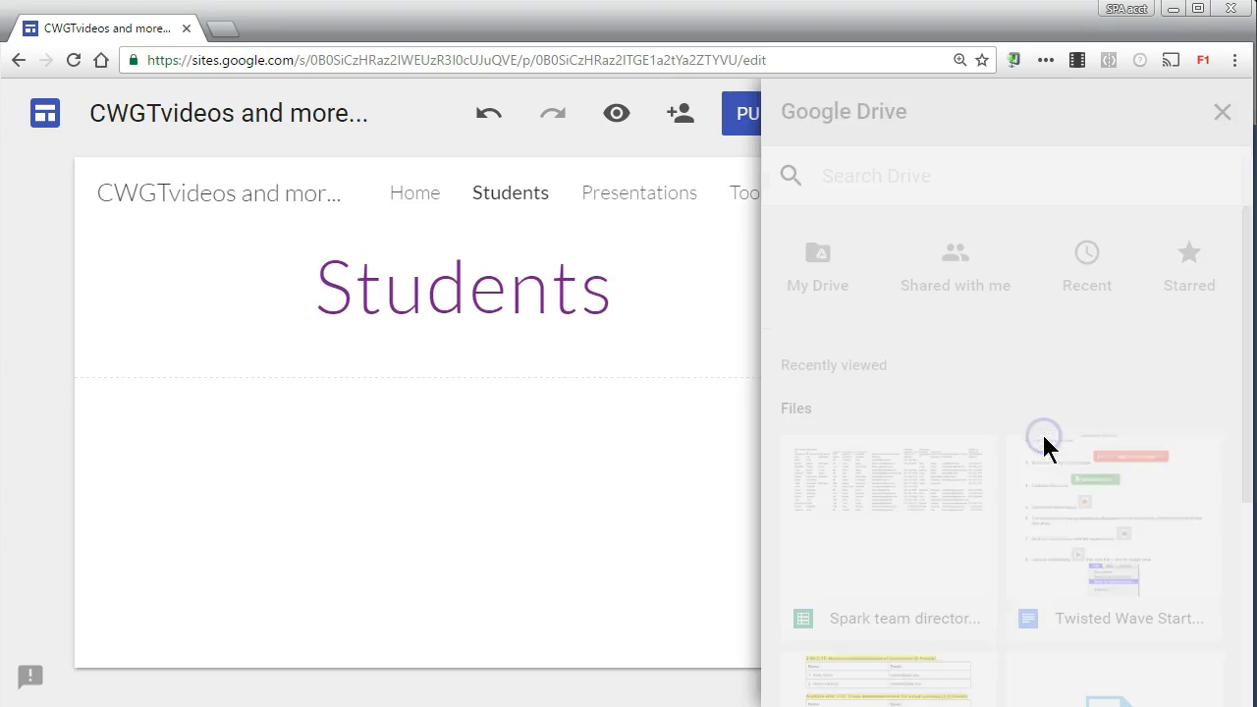
pyautogui.click(1103, 528)
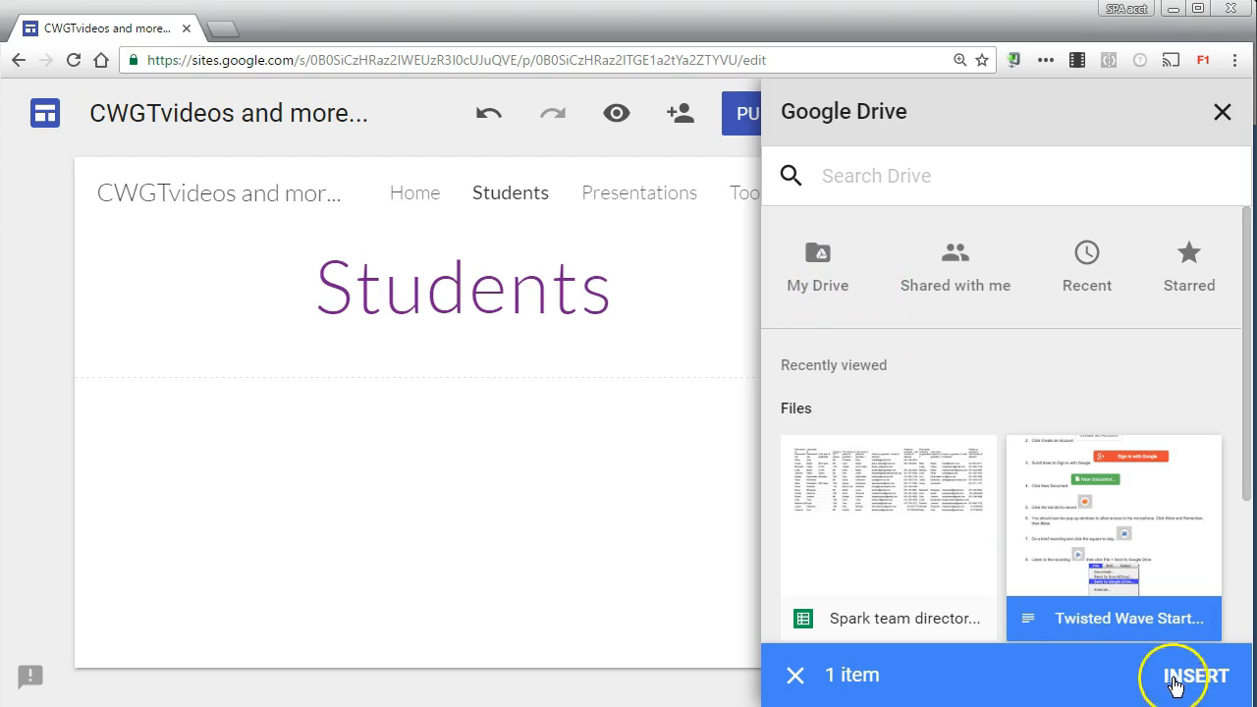
pyautogui.click(1189, 676)
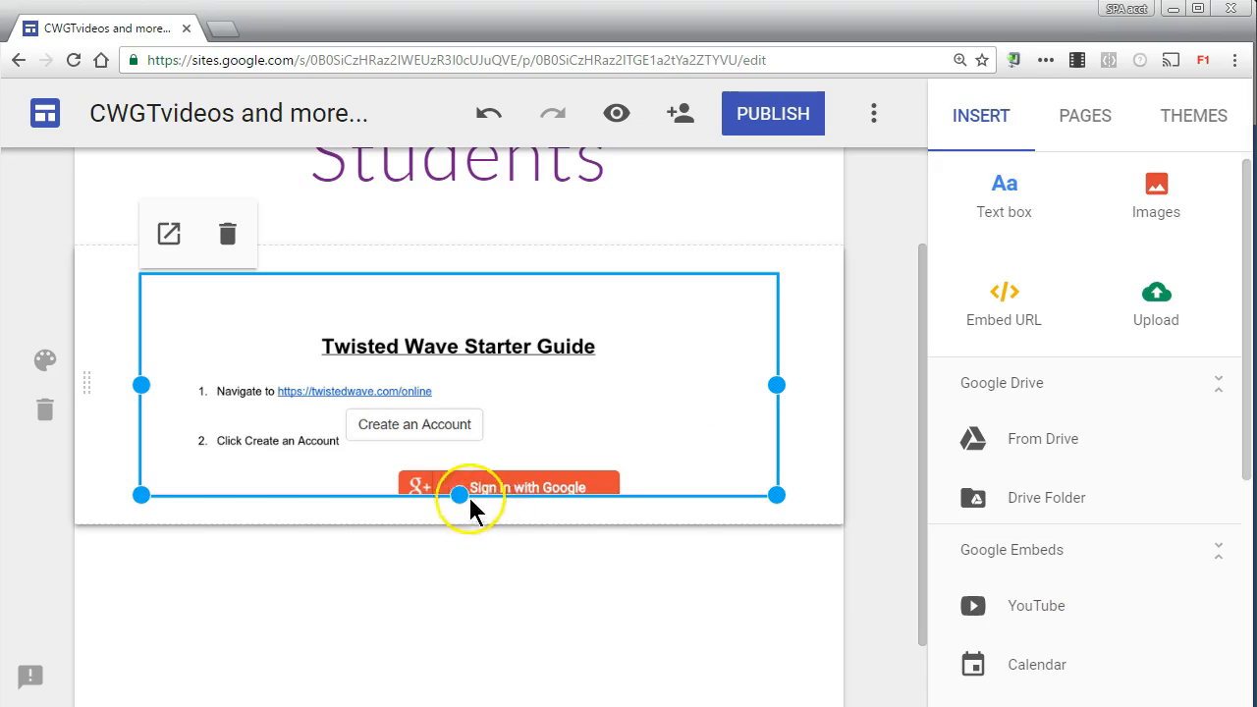
# Step: Enlarge the embedded Twisted Wave Starter Guide downward until all eight steps fit, and check the whole document
pyautogui.scroll(-3, 458, 396)
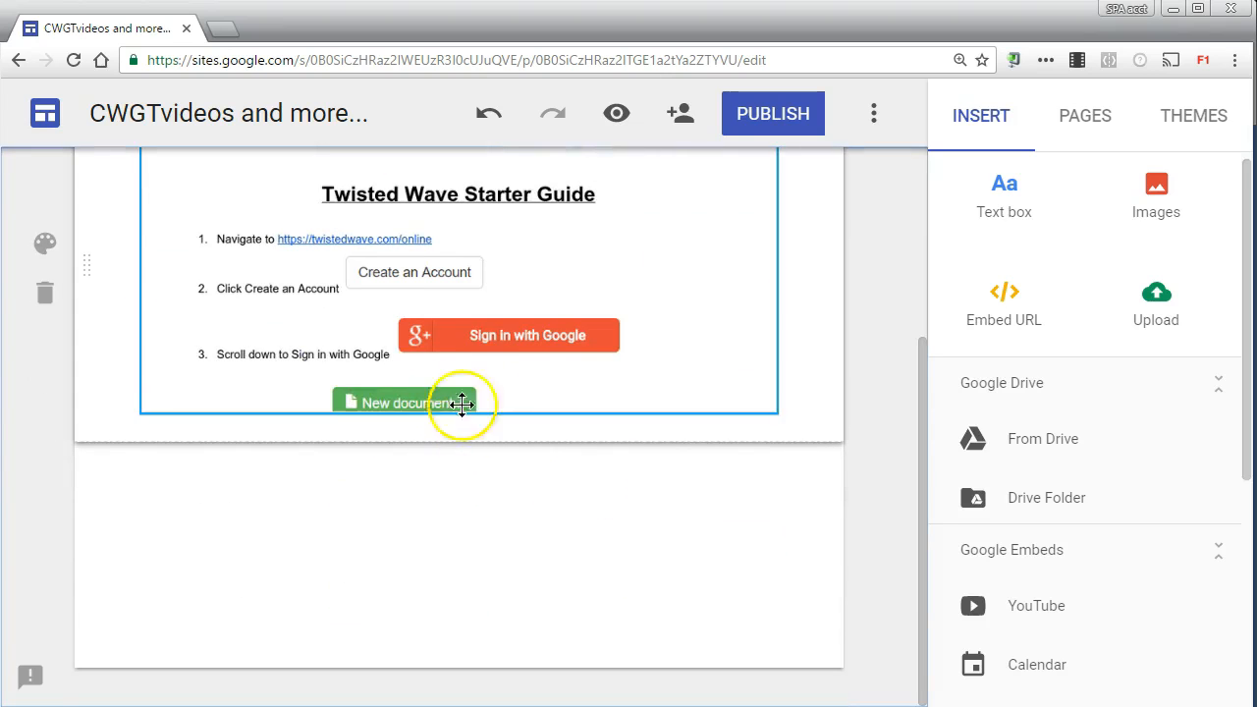
pyautogui.click(494, 357)
pyautogui.moveTo(459, 413); pyautogui.dragTo(459, 625)
pyautogui.scroll(-3, 766, 436)
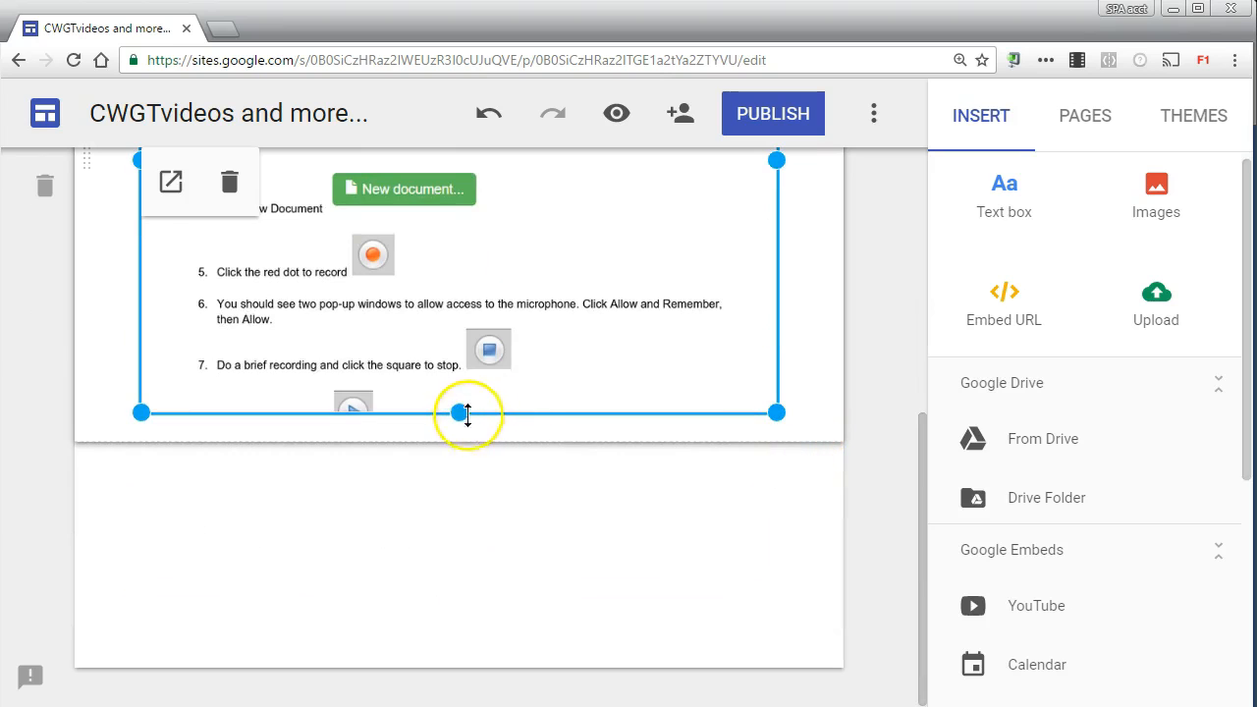
pyautogui.moveTo(460, 435); pyautogui.dragTo(458, 573)
pyautogui.scroll(7, 701, 273)
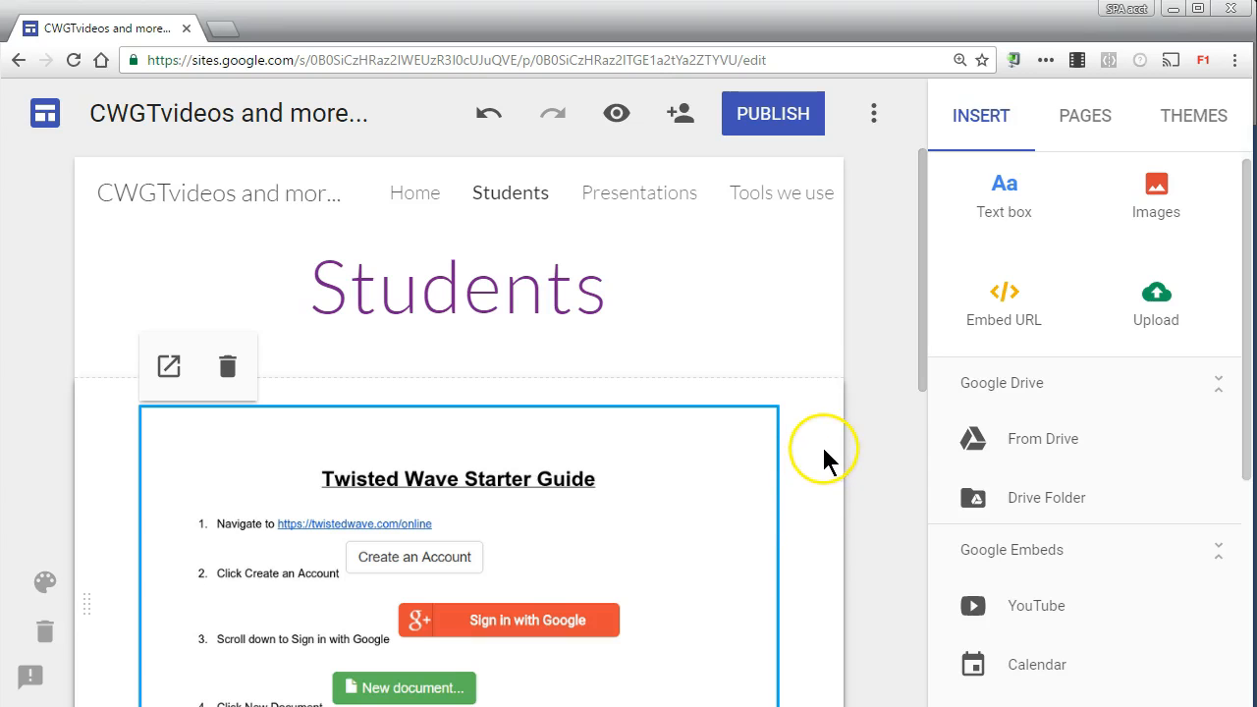
pyautogui.scroll(-5, 679, 612)
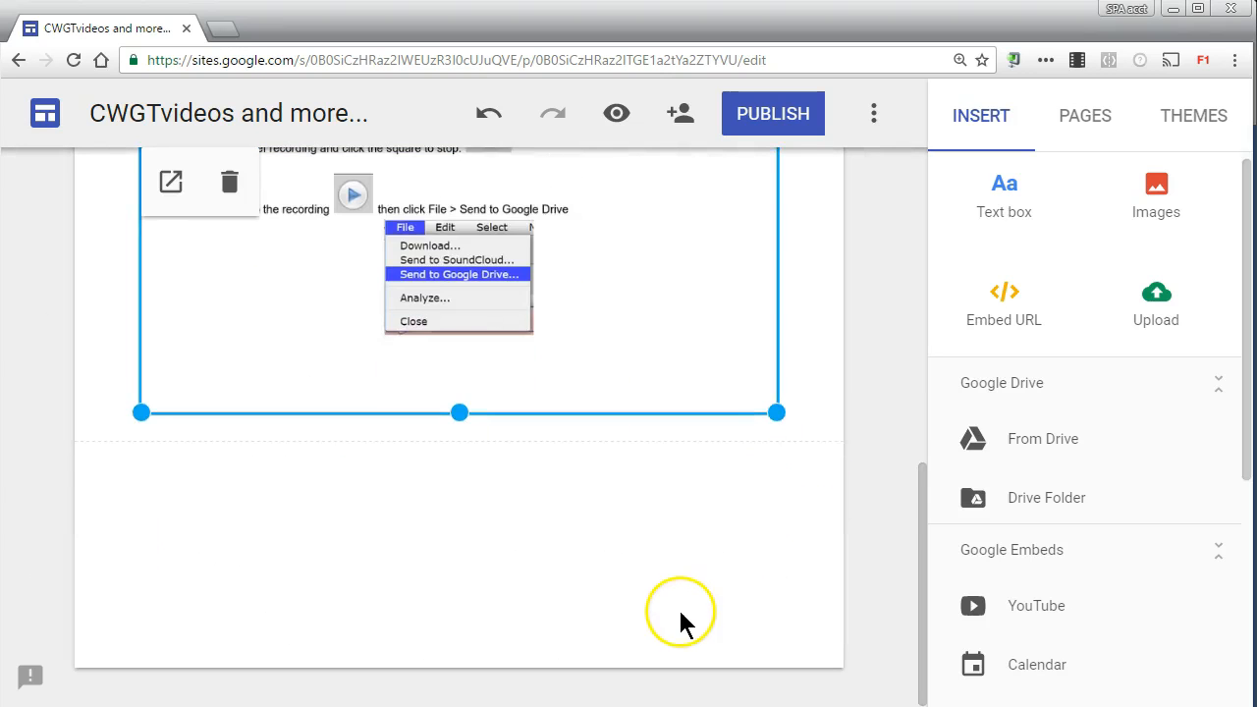
pyautogui.scroll(8, 681, 614)
pyautogui.scroll(-5, 680, 609)
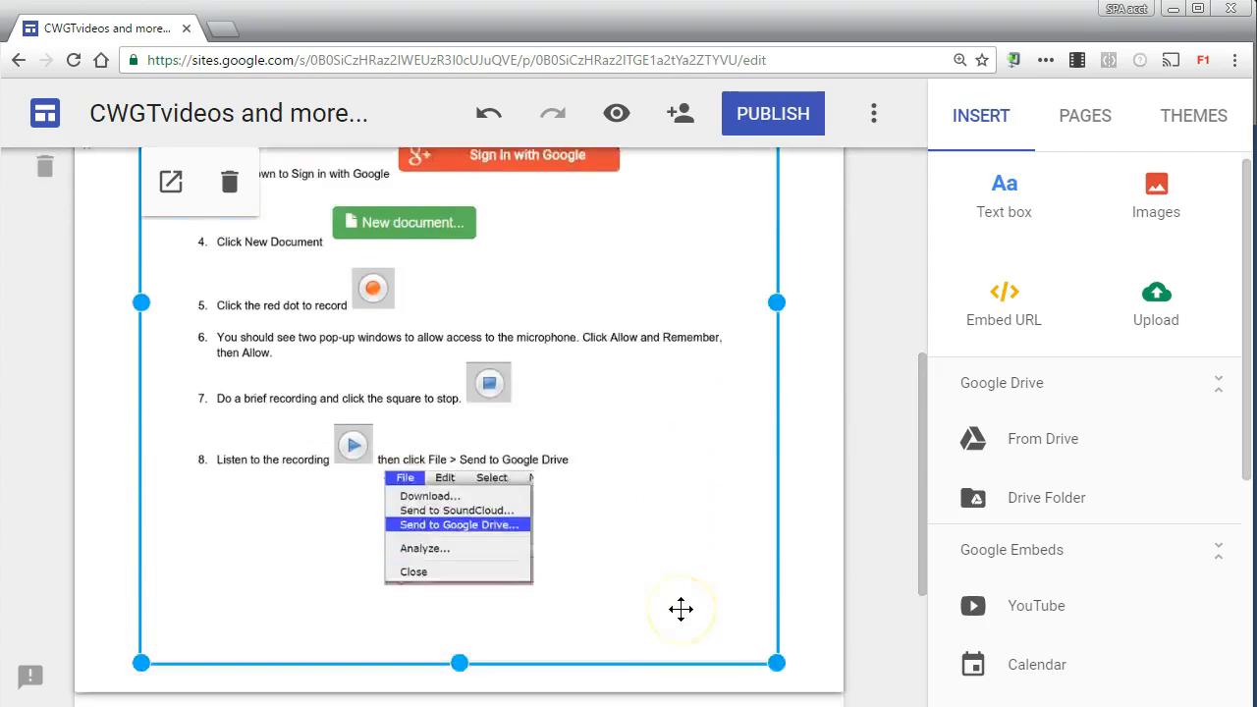
pyautogui.scroll(-2, 681, 609)
# Step: Browse the Drive folders and the Docs available for insertion, showing the Docs as a list, and look over the remaining insert options
pyautogui.click(1019, 497)
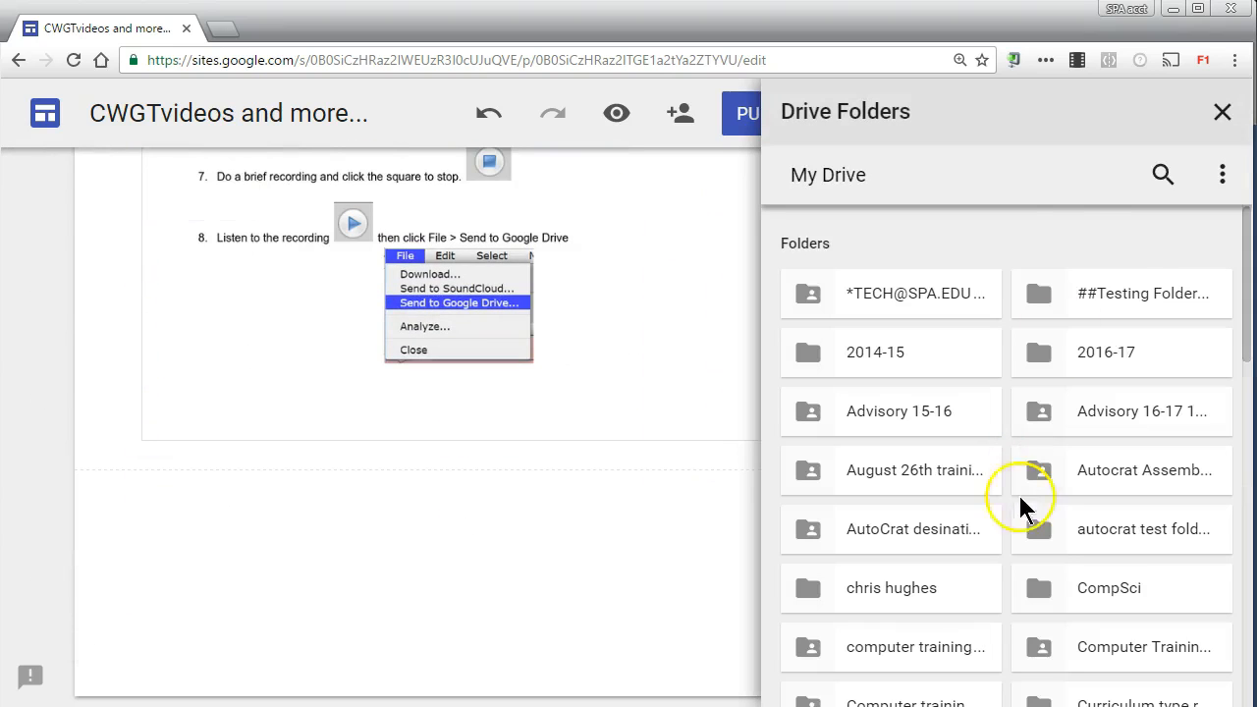
pyautogui.click(1225, 113)
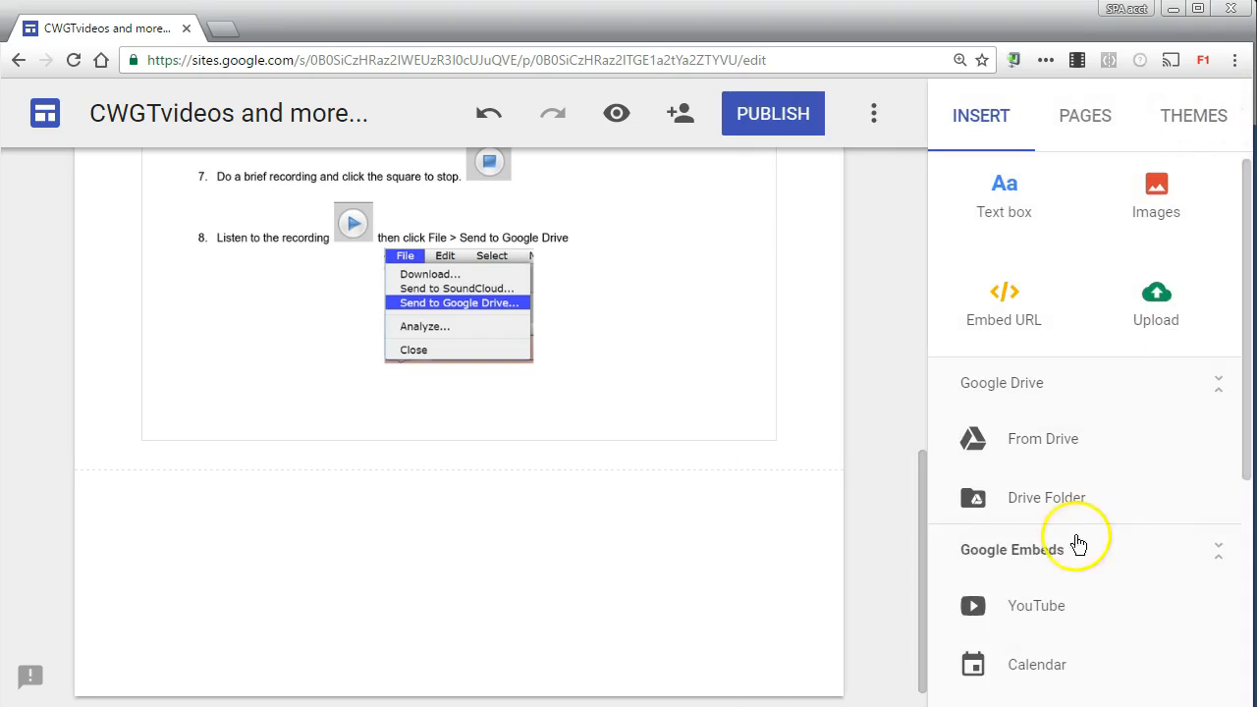
pyautogui.scroll(-3, 1080, 611)
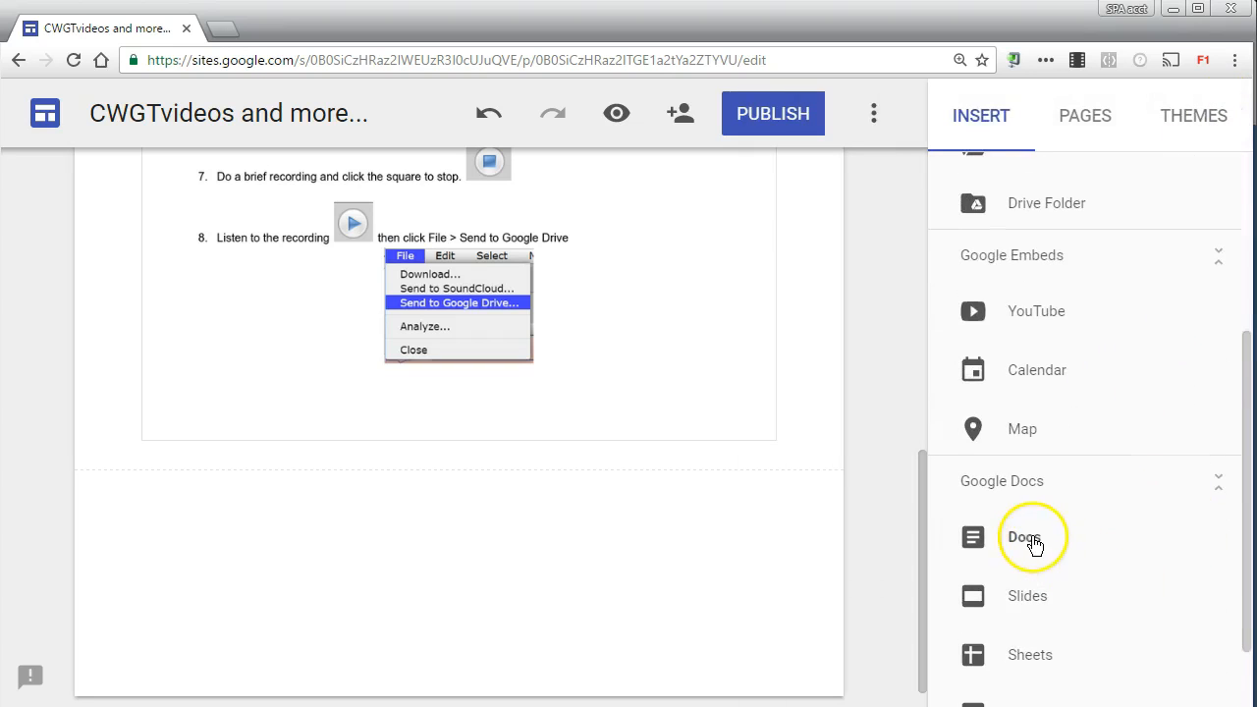
pyautogui.click(1034, 538)
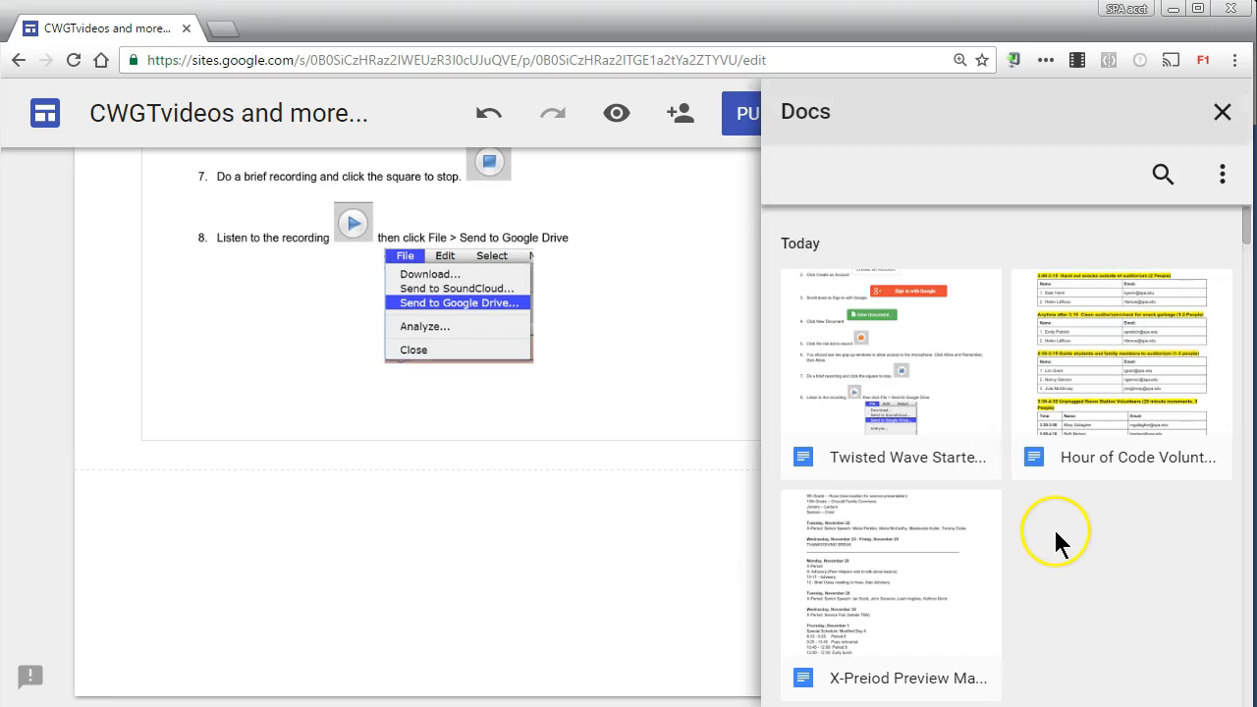
pyautogui.click(1221, 174)
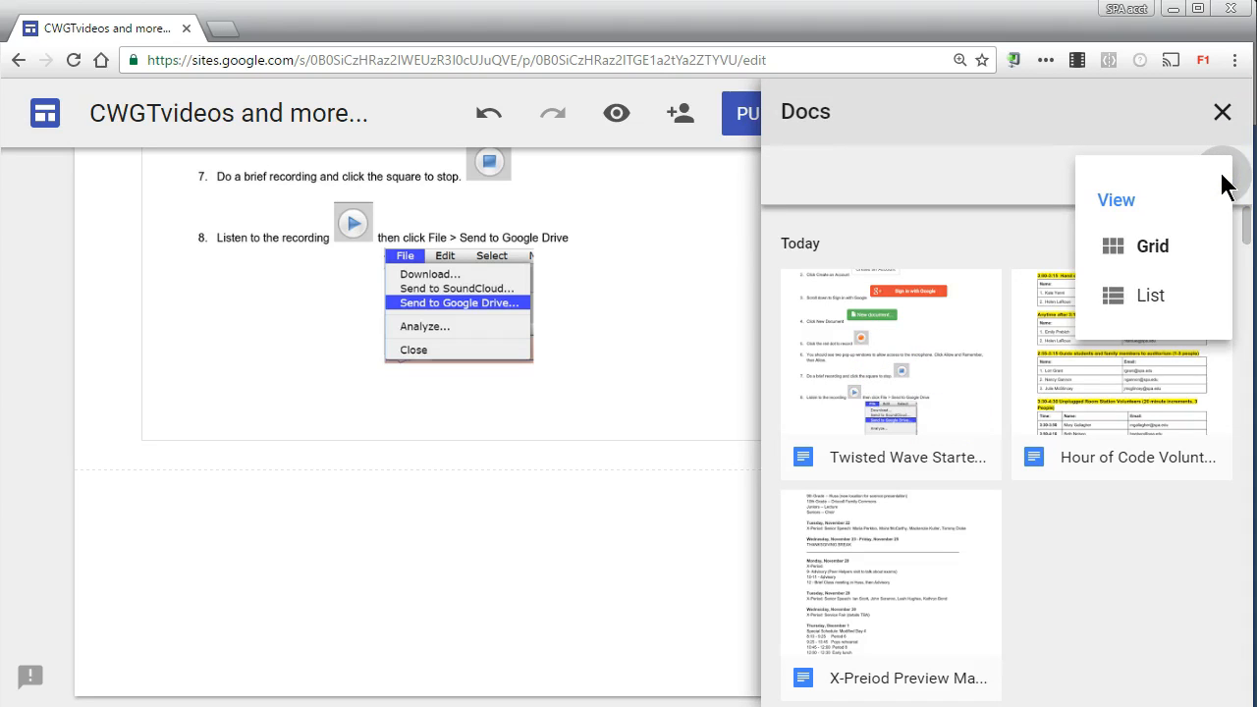
pyautogui.click(1150, 294)
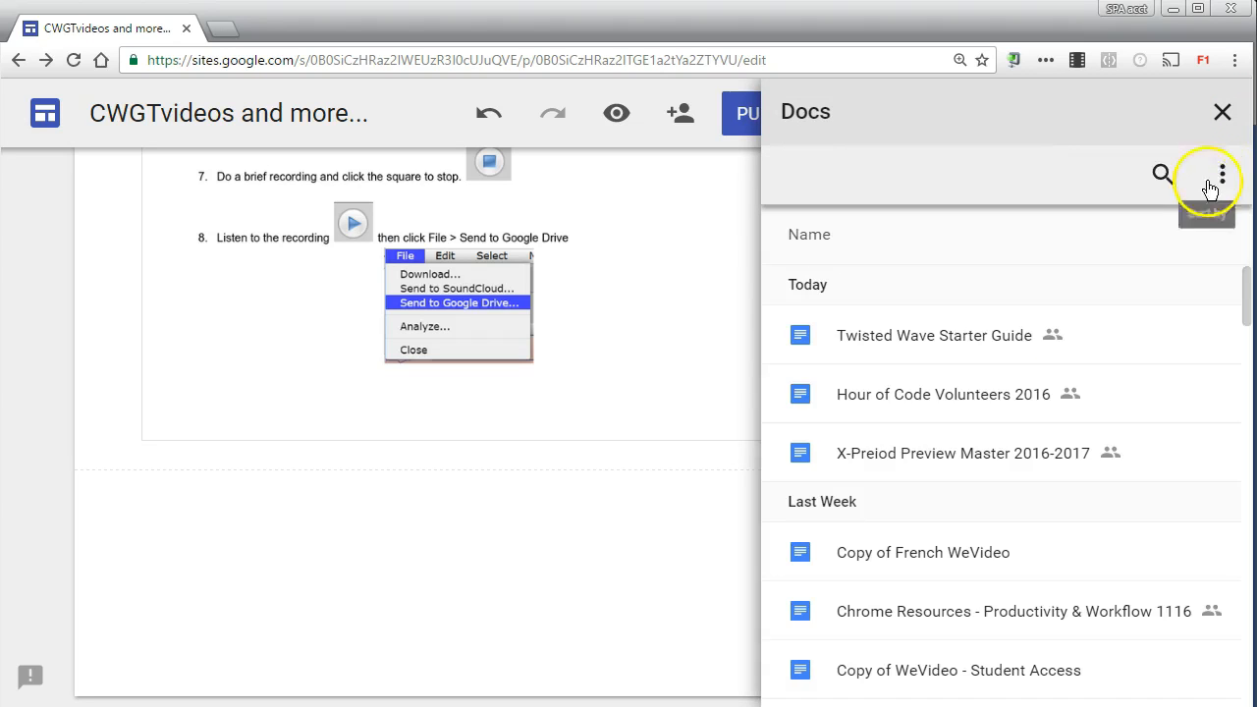
pyautogui.click(1222, 116)
pyautogui.scroll(-1, 748, 383)
pyautogui.scroll(-1, 1113, 443)
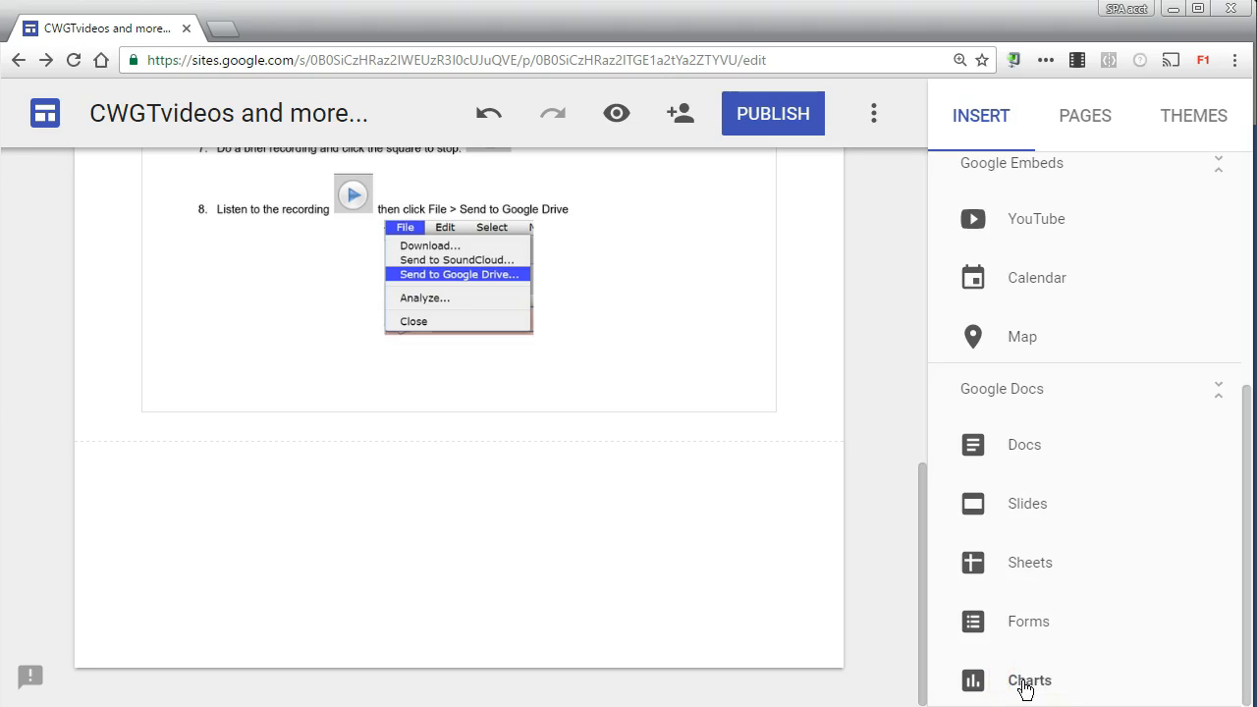
# Step: Search YouTube for cwgtvideos and insert the video New Google Sites Rapid Release is out below the guide
pyautogui.moveTo(1251, 505); pyautogui.dragTo(1250, 461)
pyautogui.click(1049, 293)
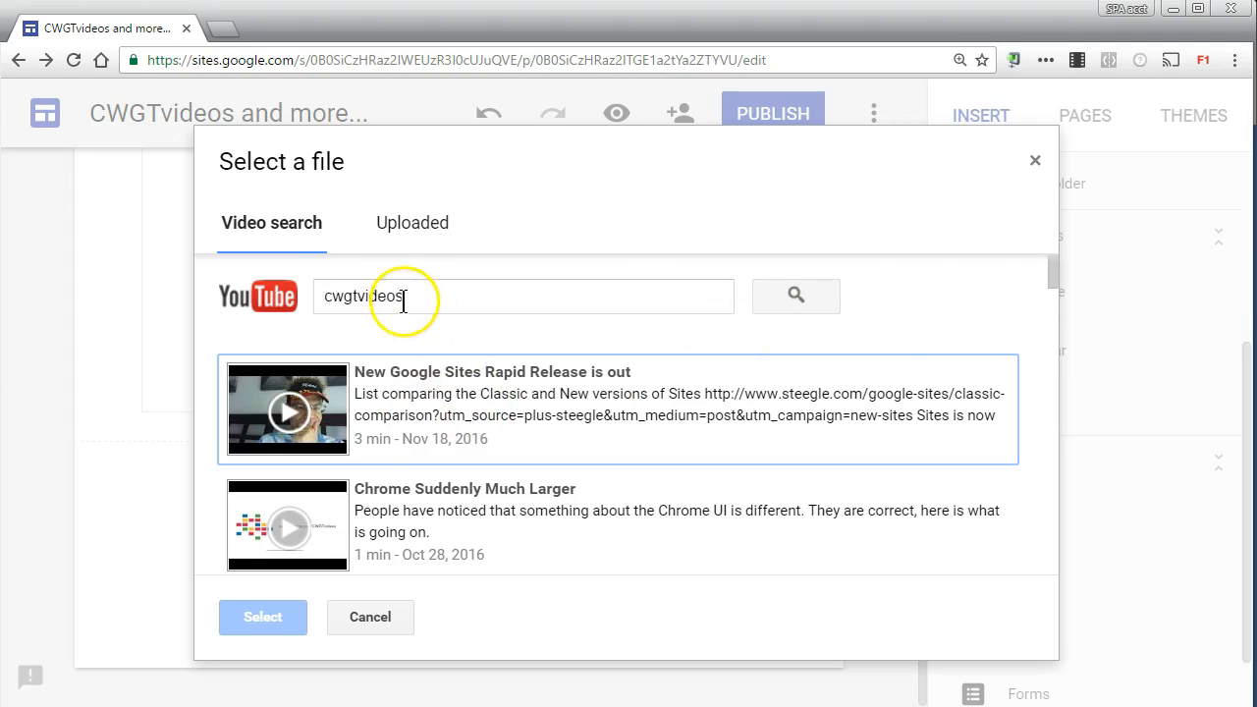
pyautogui.click(409, 393)
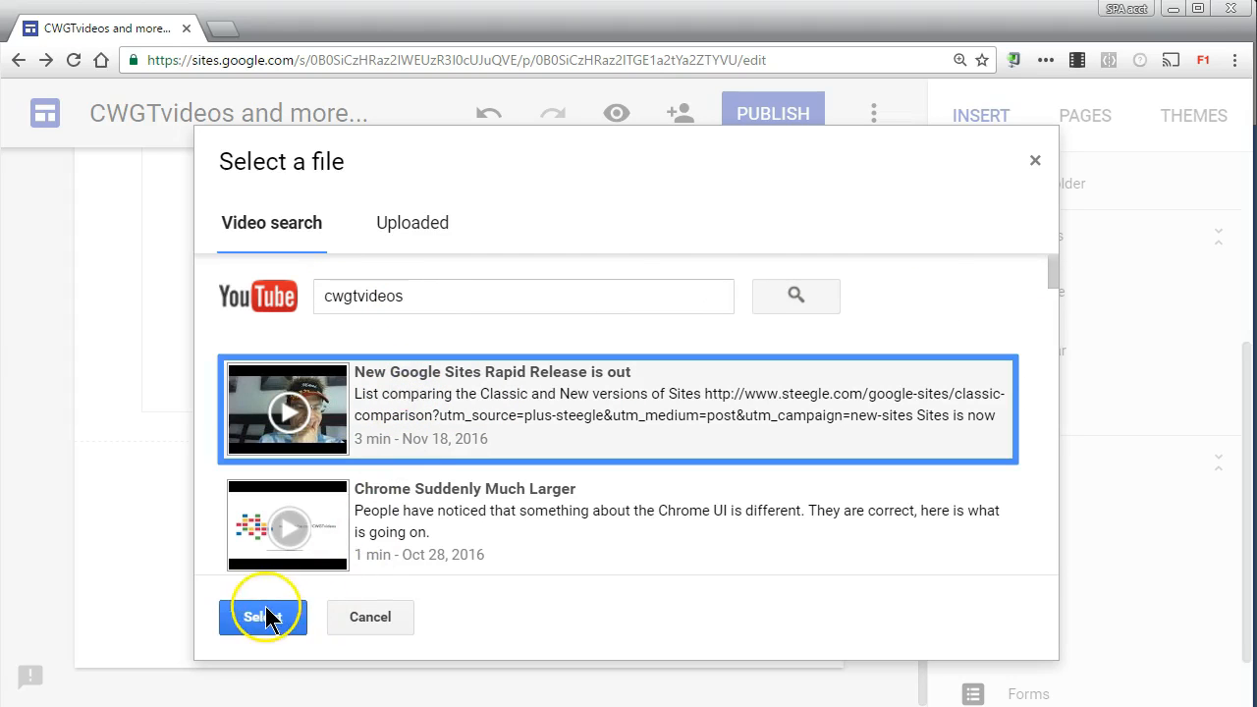
pyautogui.click(263, 617)
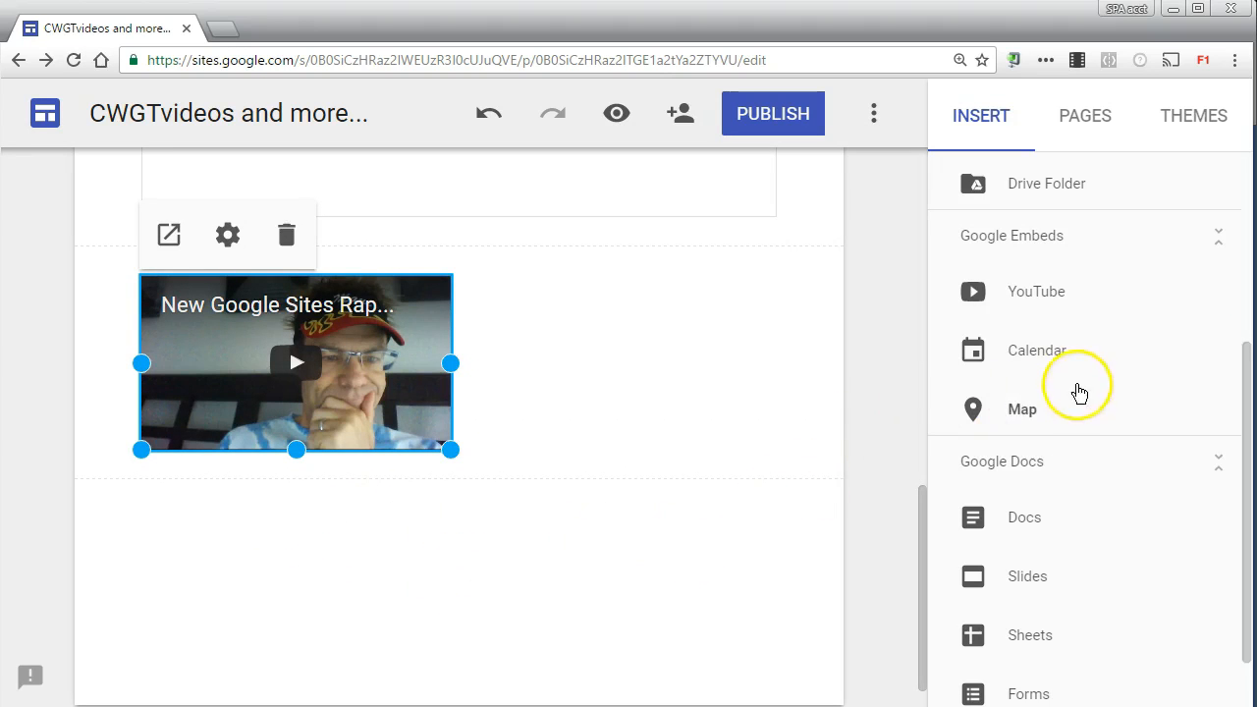
# Step: Insert the Advisory 15-16 Google calendar below the video on the Students page
pyautogui.click(412, 538)
pyautogui.click(1026, 350)
pyautogui.click(960, 319)
pyautogui.click(1190, 677)
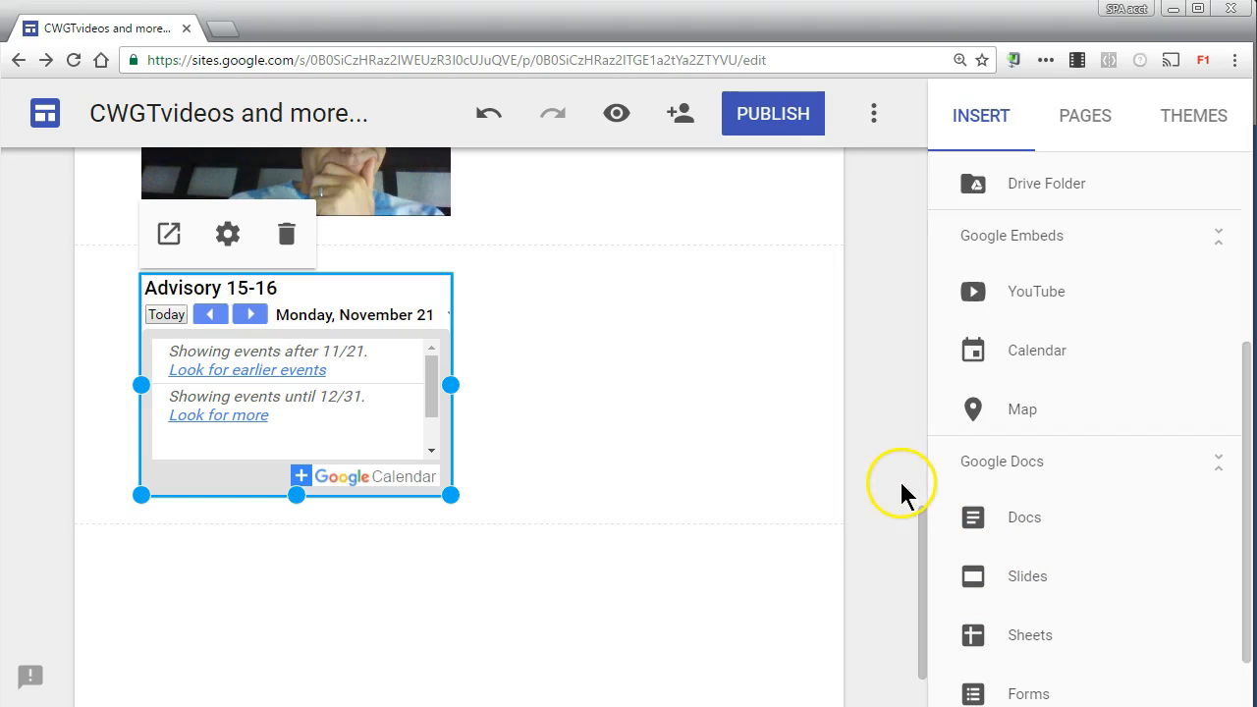
# Step: Insert a Google map of Watkins Glen, NY, United States below the calendar
pyautogui.click(432, 548)
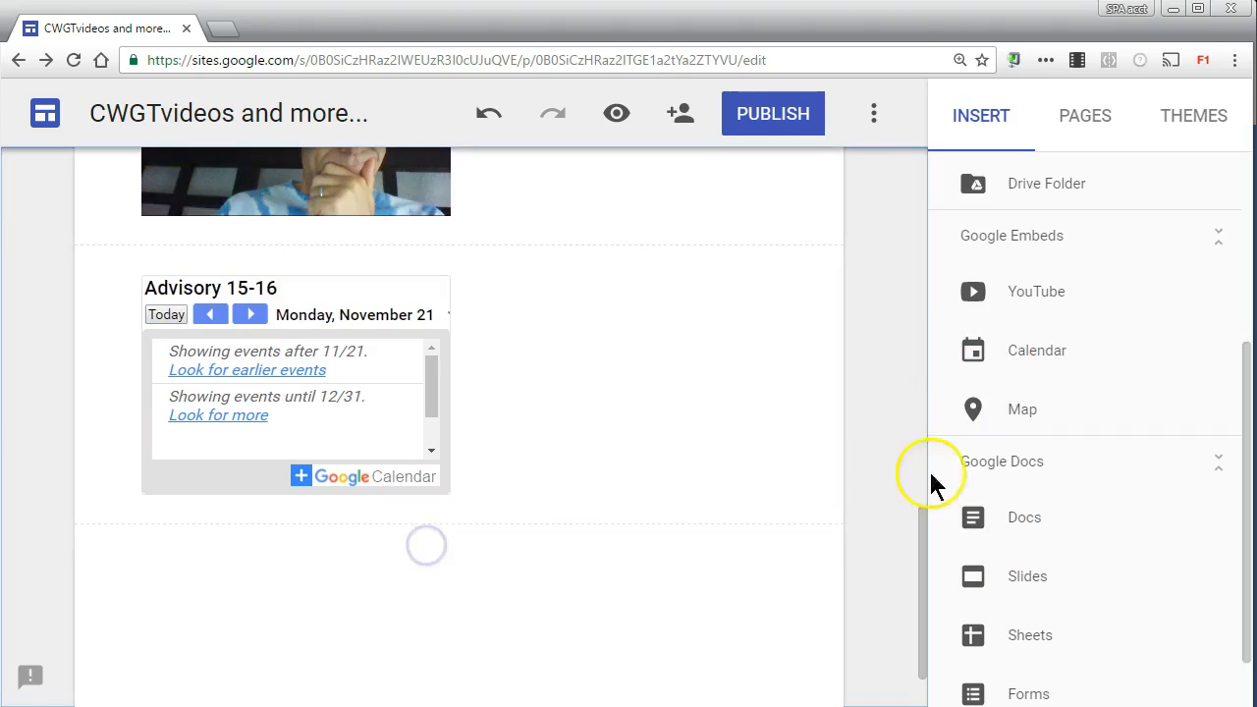
pyautogui.click(1023, 403)
pyautogui.write('Watkins glen, NY, United States')
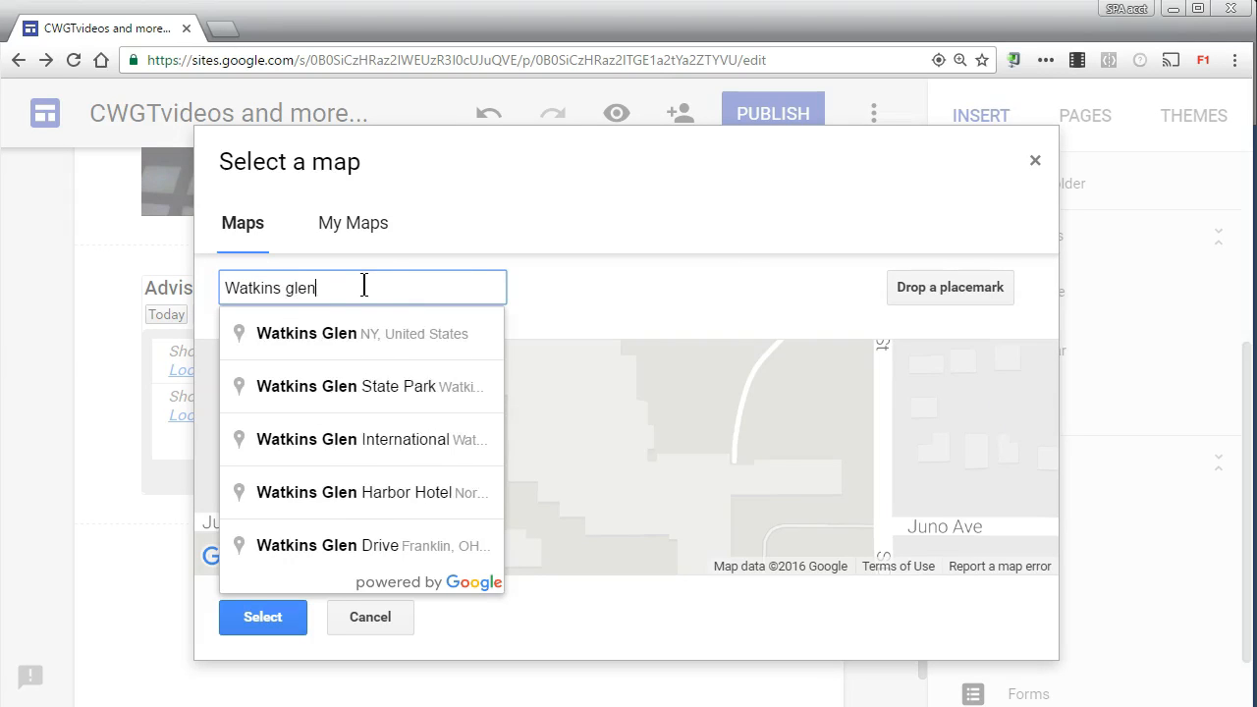
pyautogui.click(356, 326)
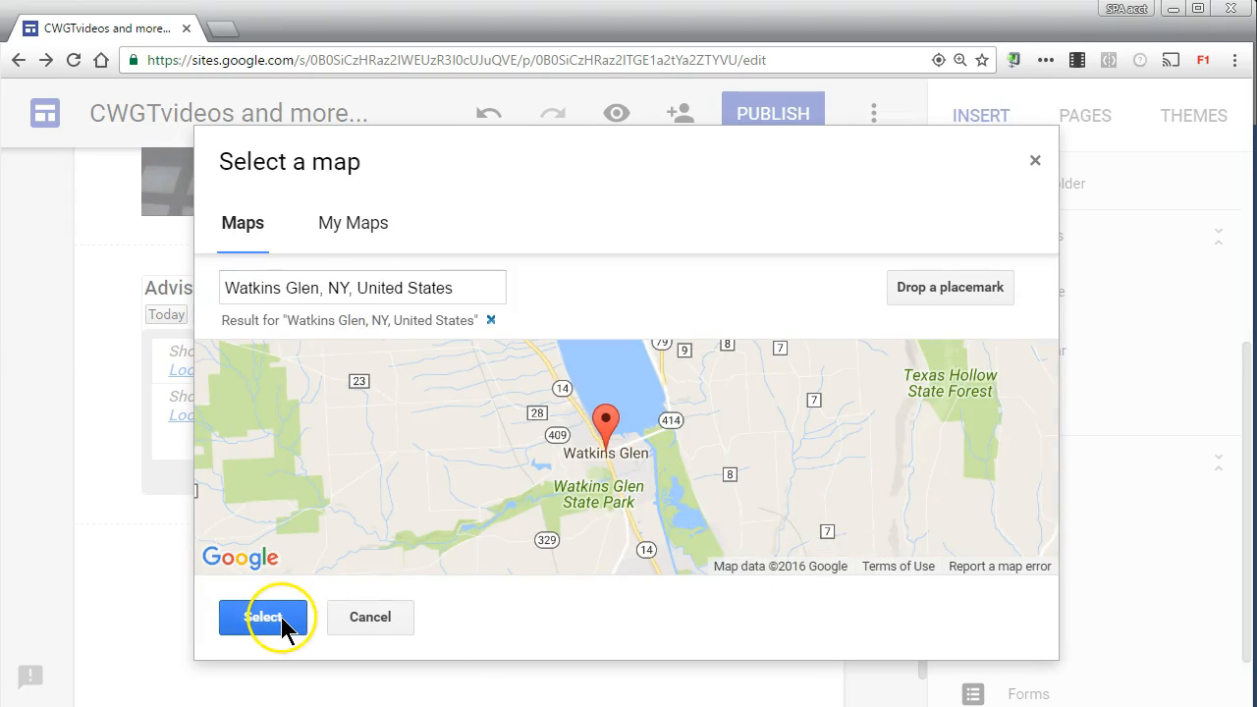
pyautogui.click(265, 619)
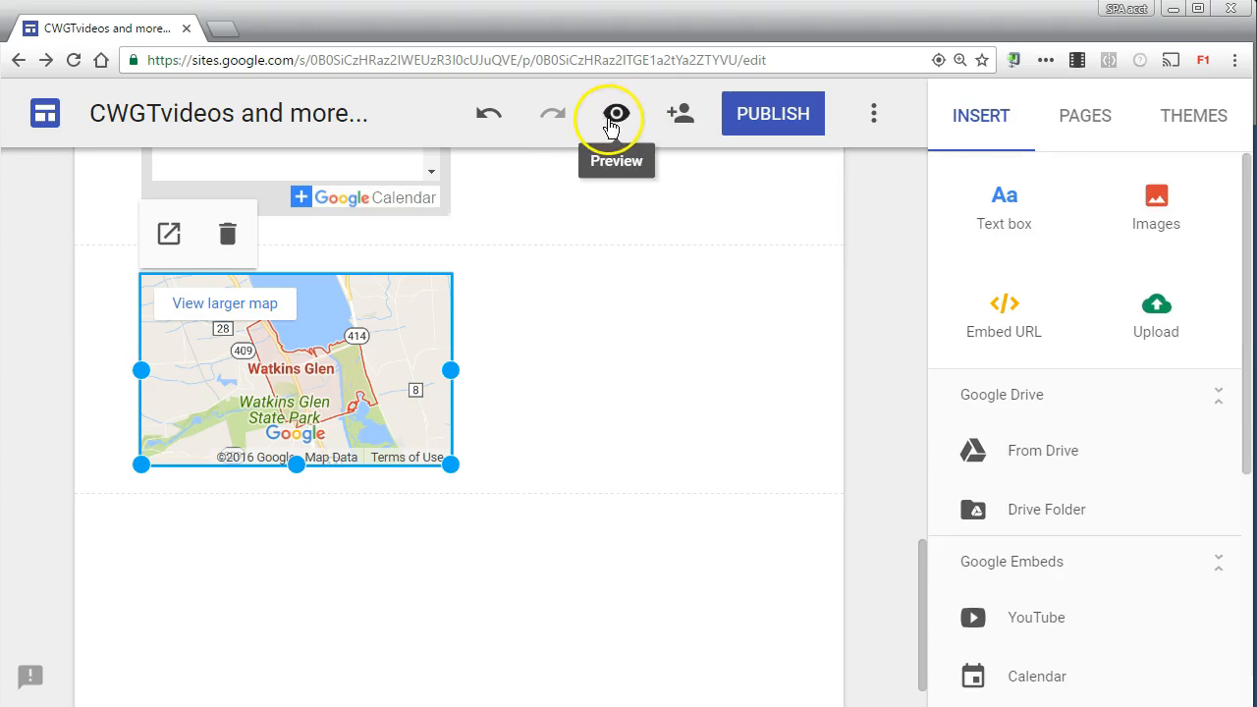
# Step: Preview the site at desktop size, look across the Students page, and switch the preview to tablet and phone sizes
pyautogui.click(616, 113)
pyautogui.moveTo(321, 699); pyautogui.dragTo(435, 699)
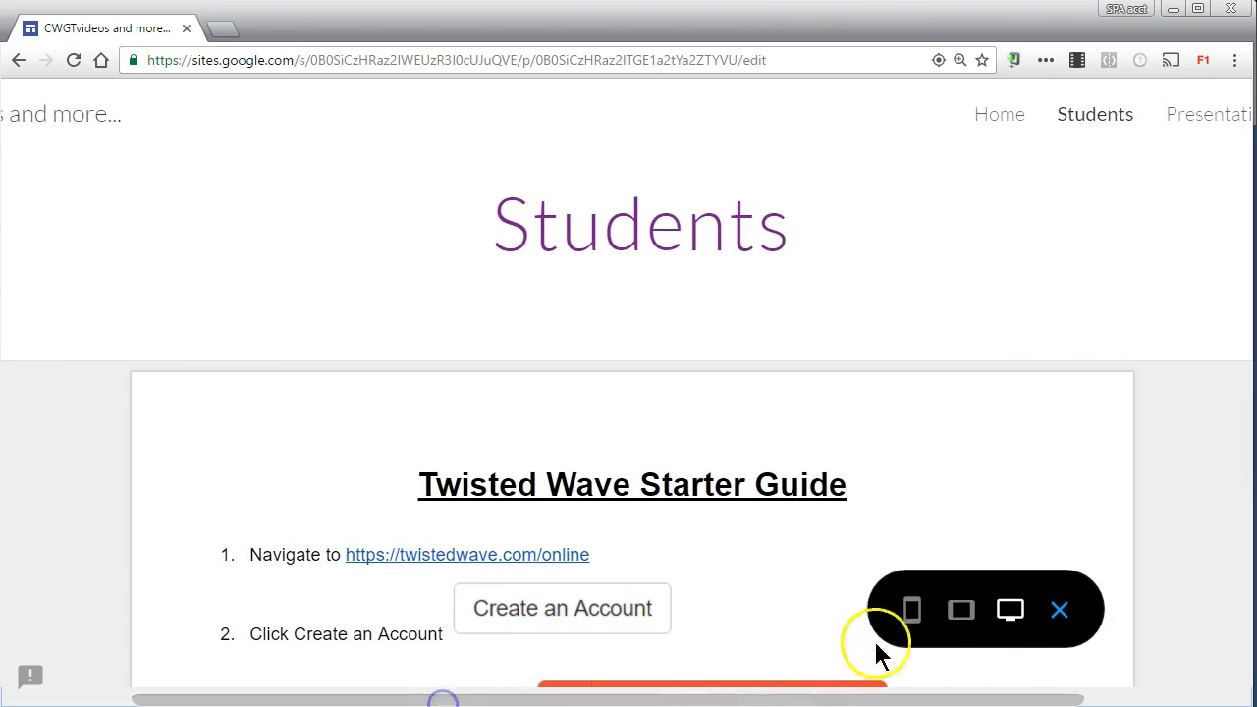
pyautogui.click(958, 610)
pyautogui.click(911, 609)
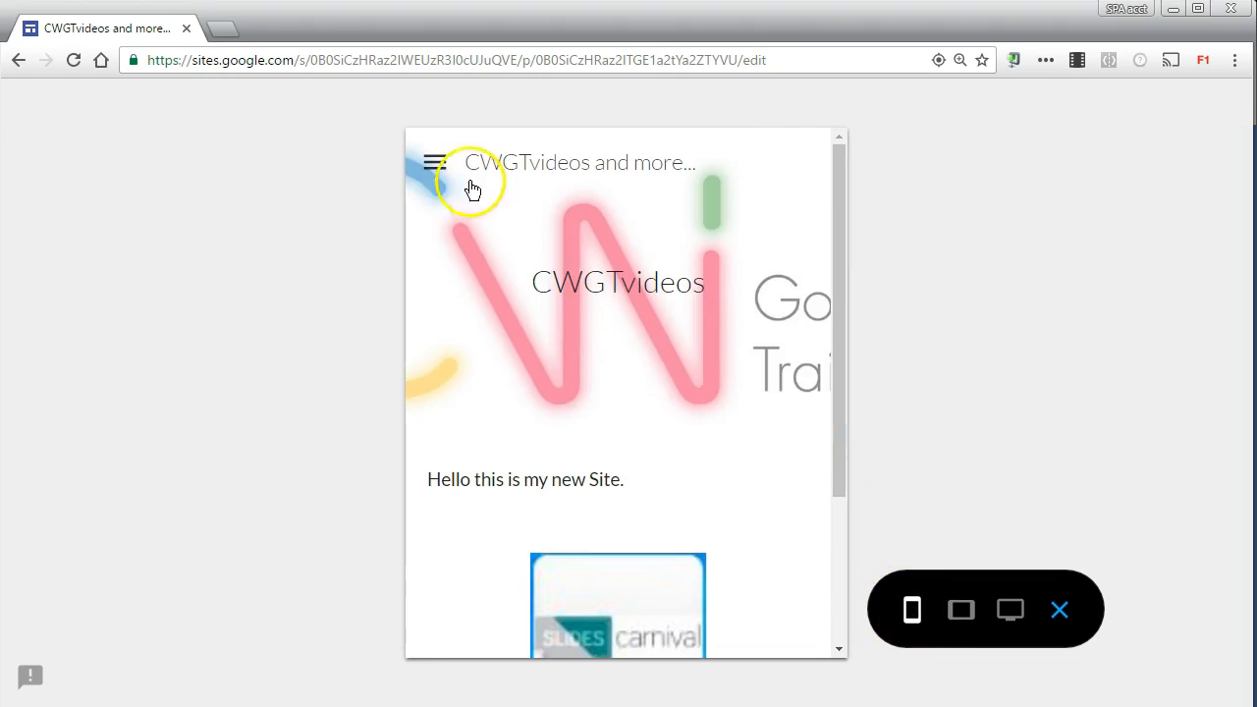
# Step: Visit the Students and Presentations pages through the site's navigation menu in the phone preview
pyautogui.click(429, 164)
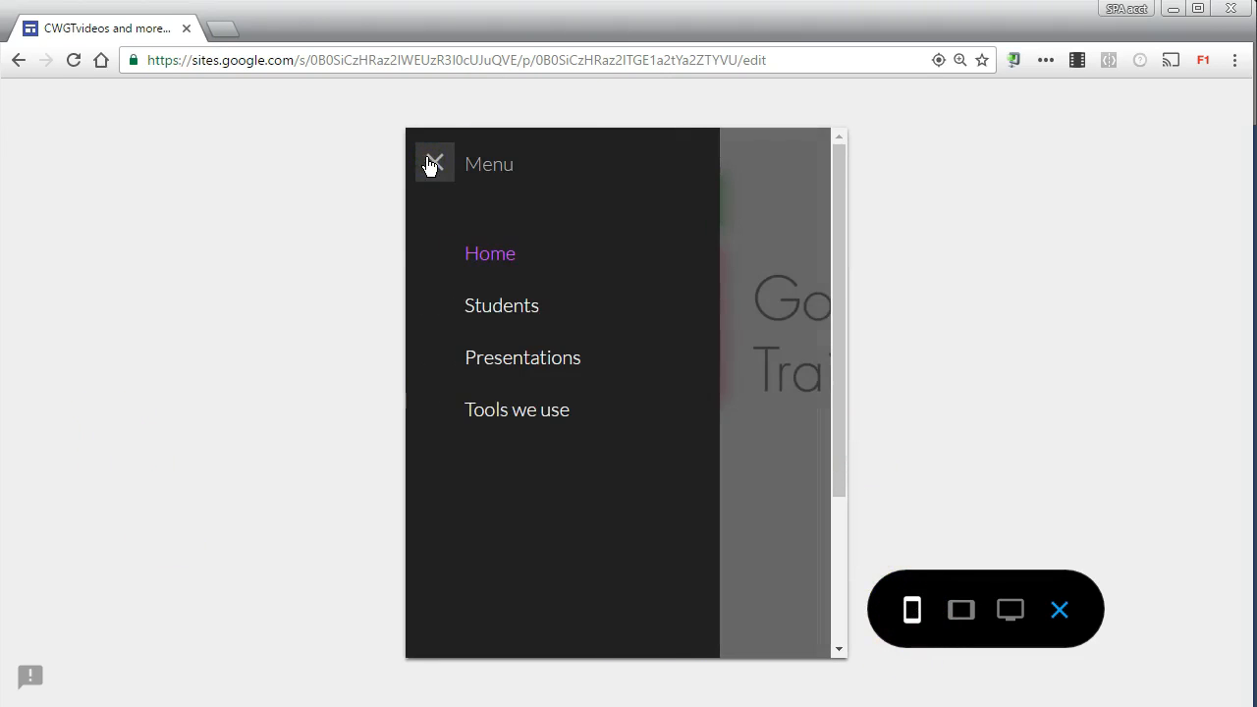
pyautogui.click(477, 305)
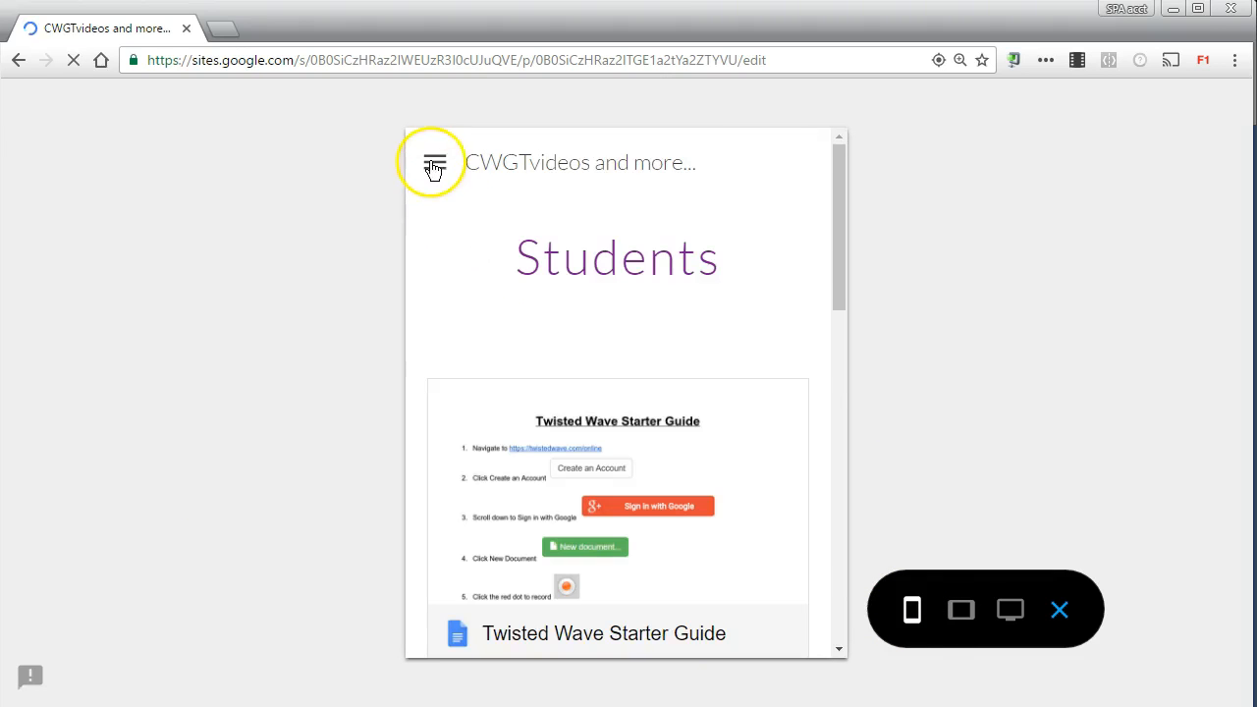
pyautogui.click(431, 163)
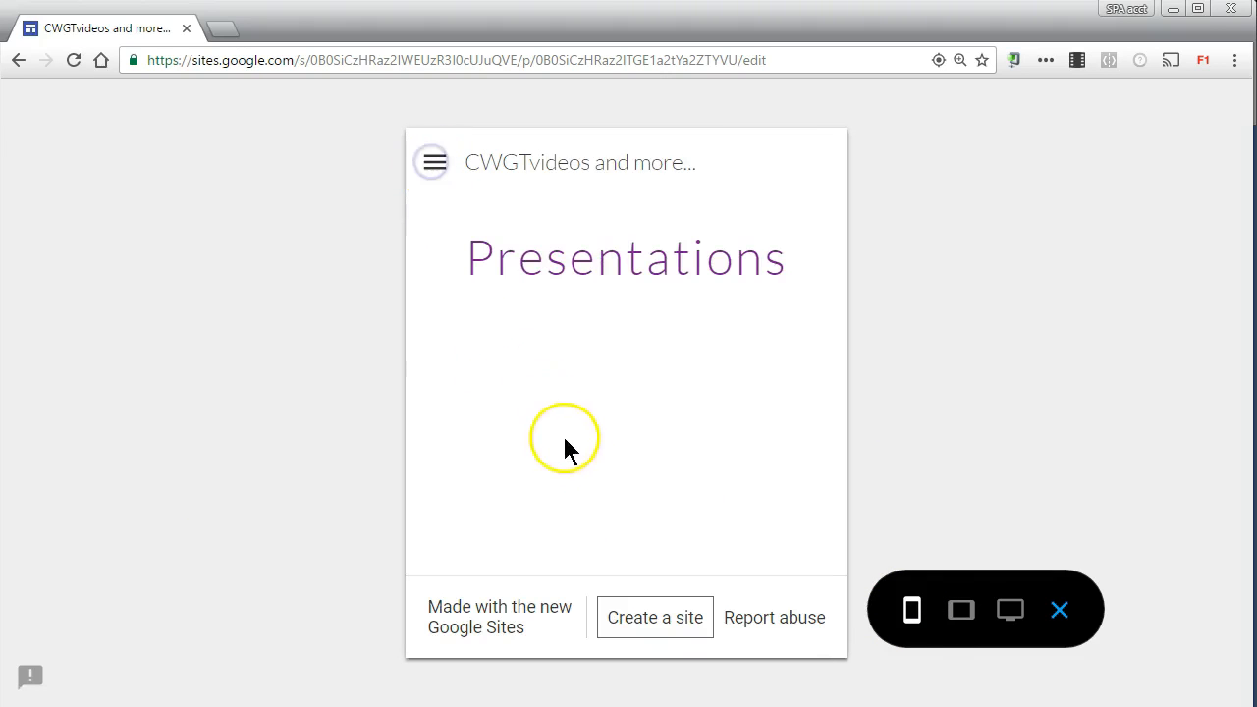
# Step: Preview the site at tablet size, visiting Home and examining the Students page's embedded guide, video, calendar and map
pyautogui.click(961, 610)
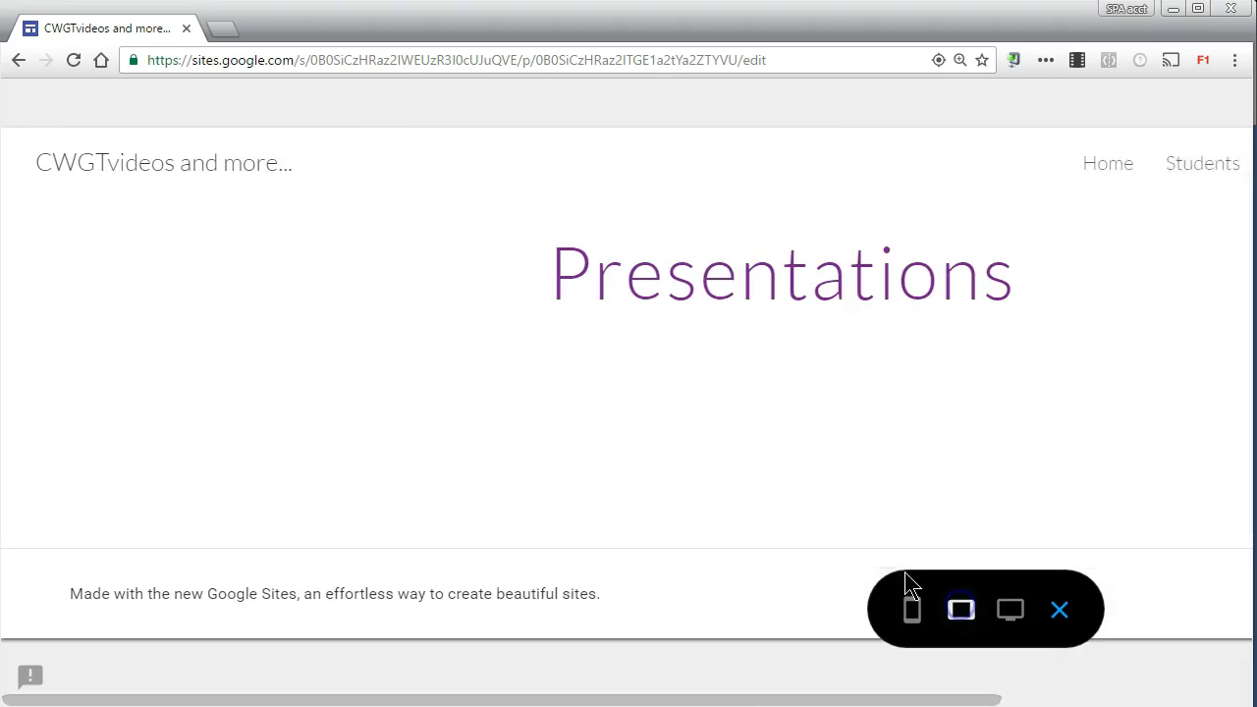
pyautogui.click(1120, 169)
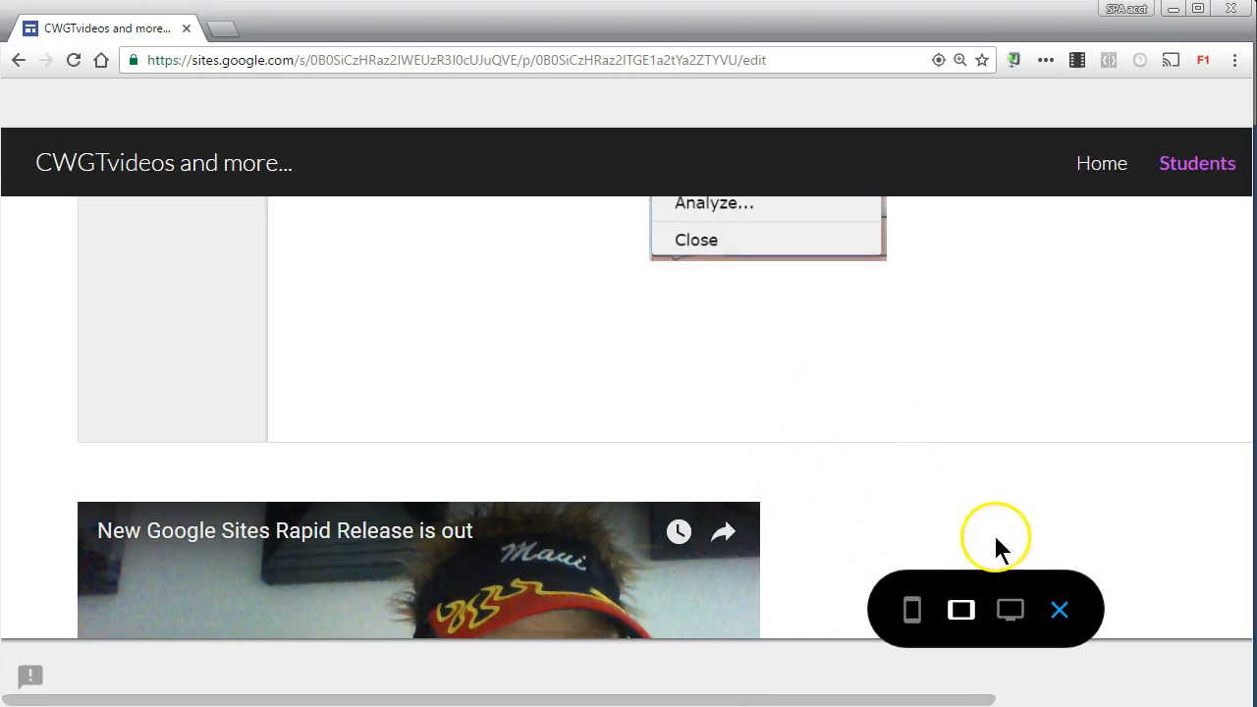
pyautogui.scroll(-6, 1200, 530)
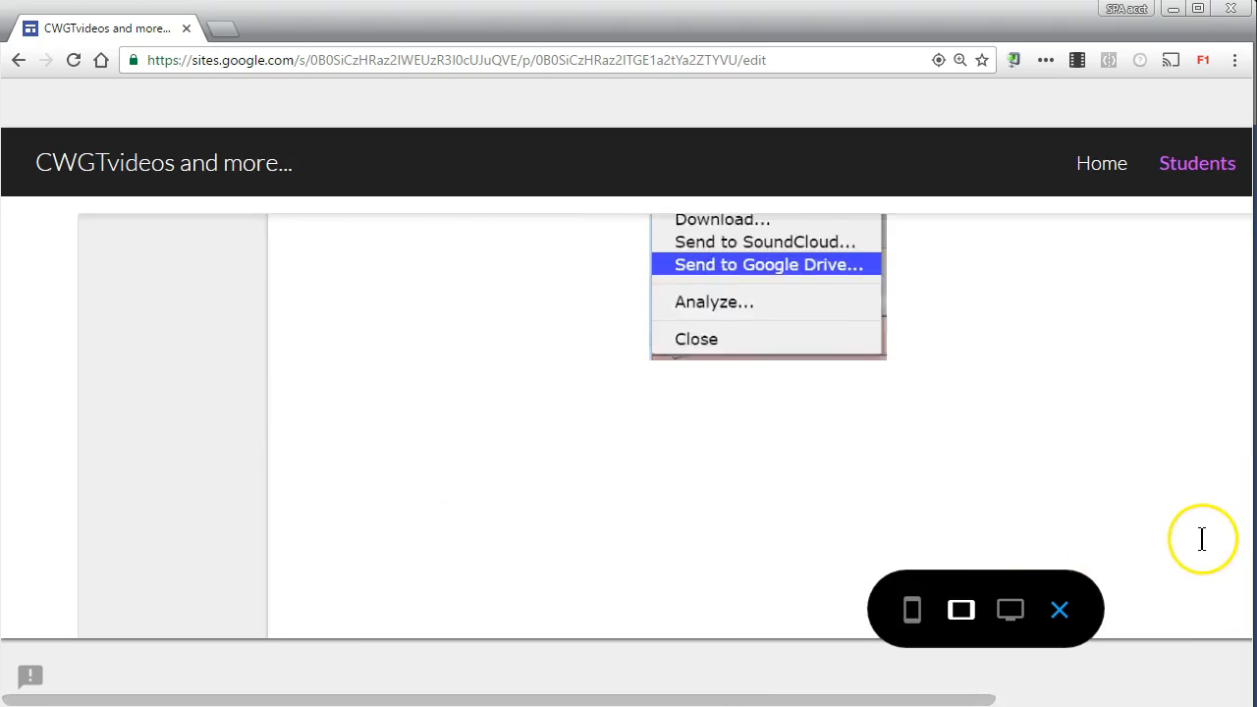
pyautogui.scroll(-10, 1198, 530)
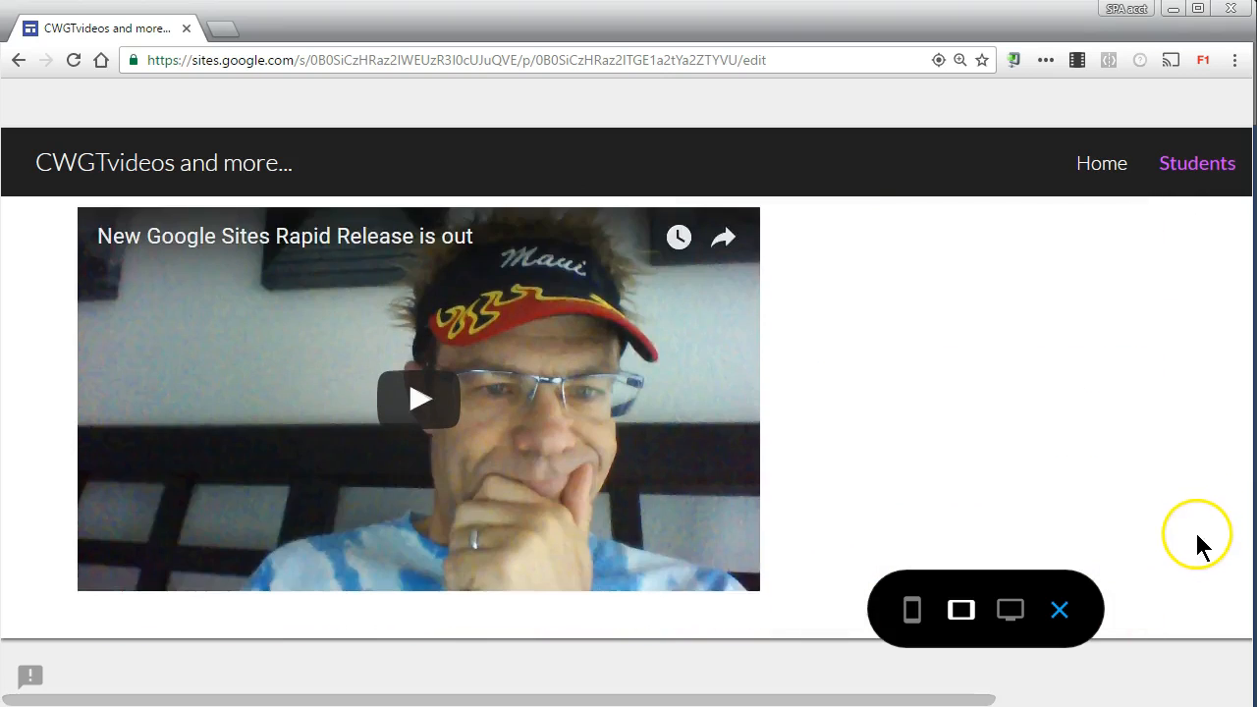
pyautogui.scroll(-3, 1198, 542)
pyautogui.scroll(8, 1198, 542)
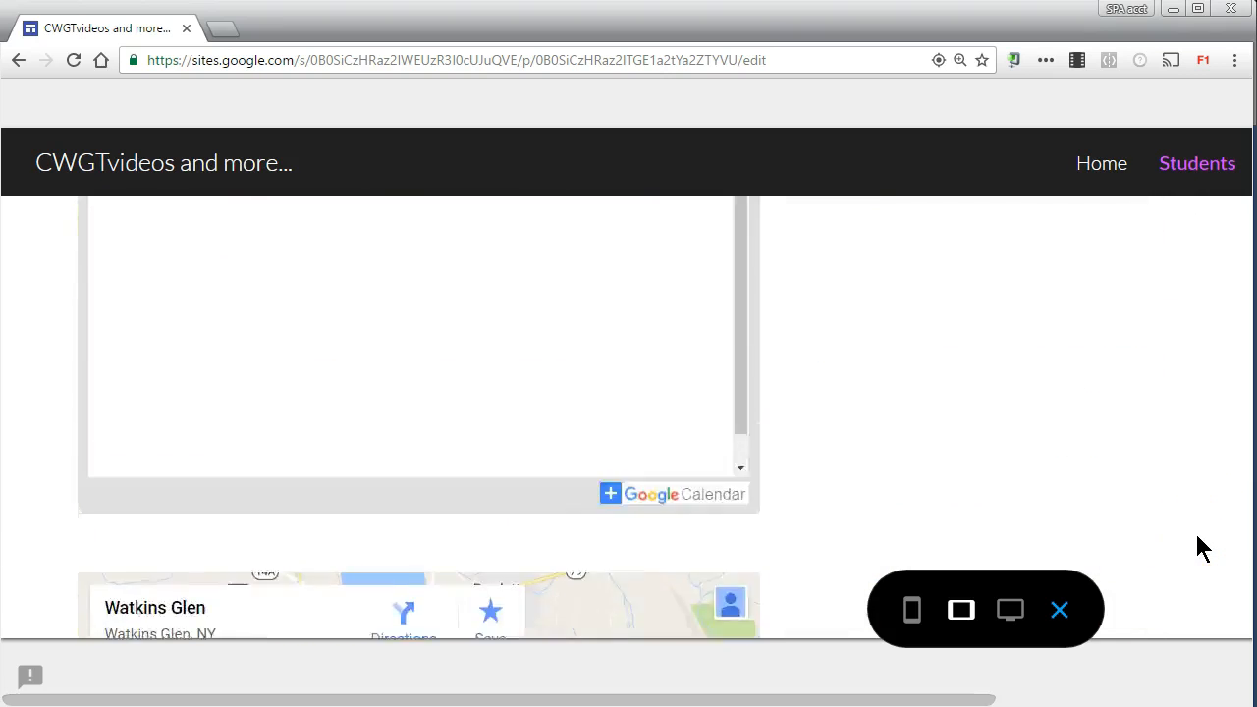
pyautogui.scroll(5, 1192, 534)
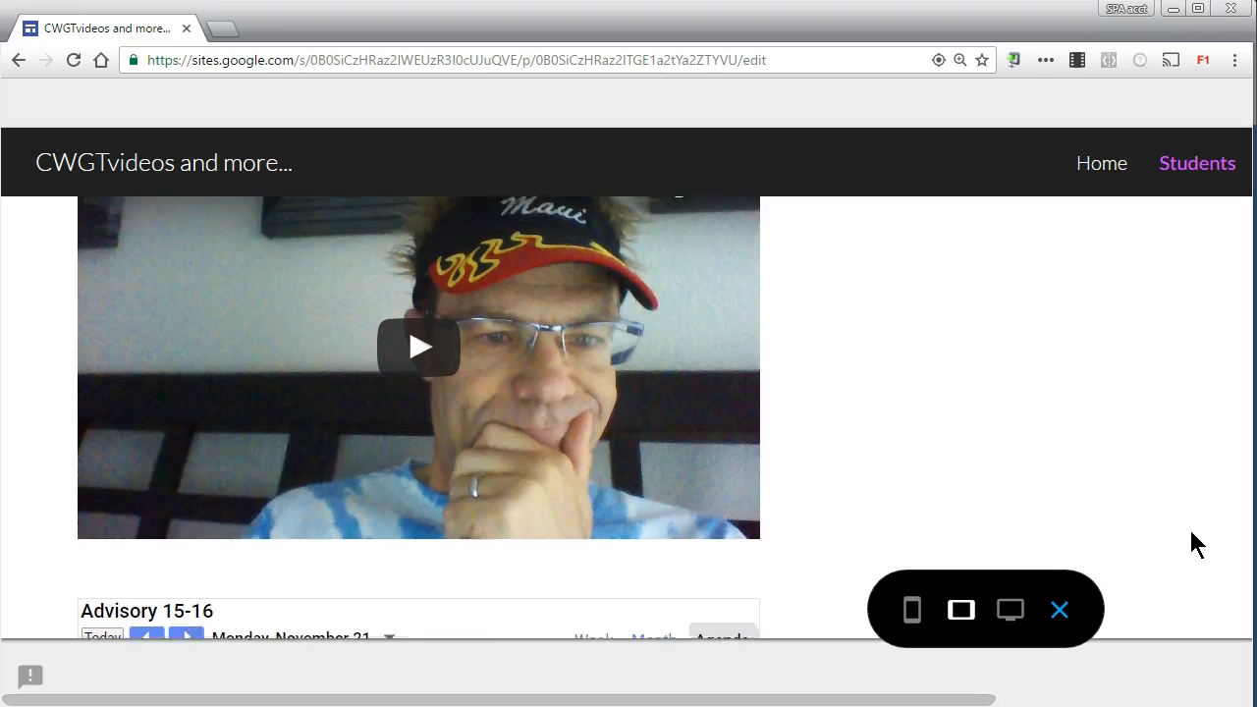
pyautogui.scroll(6, 1193, 538)
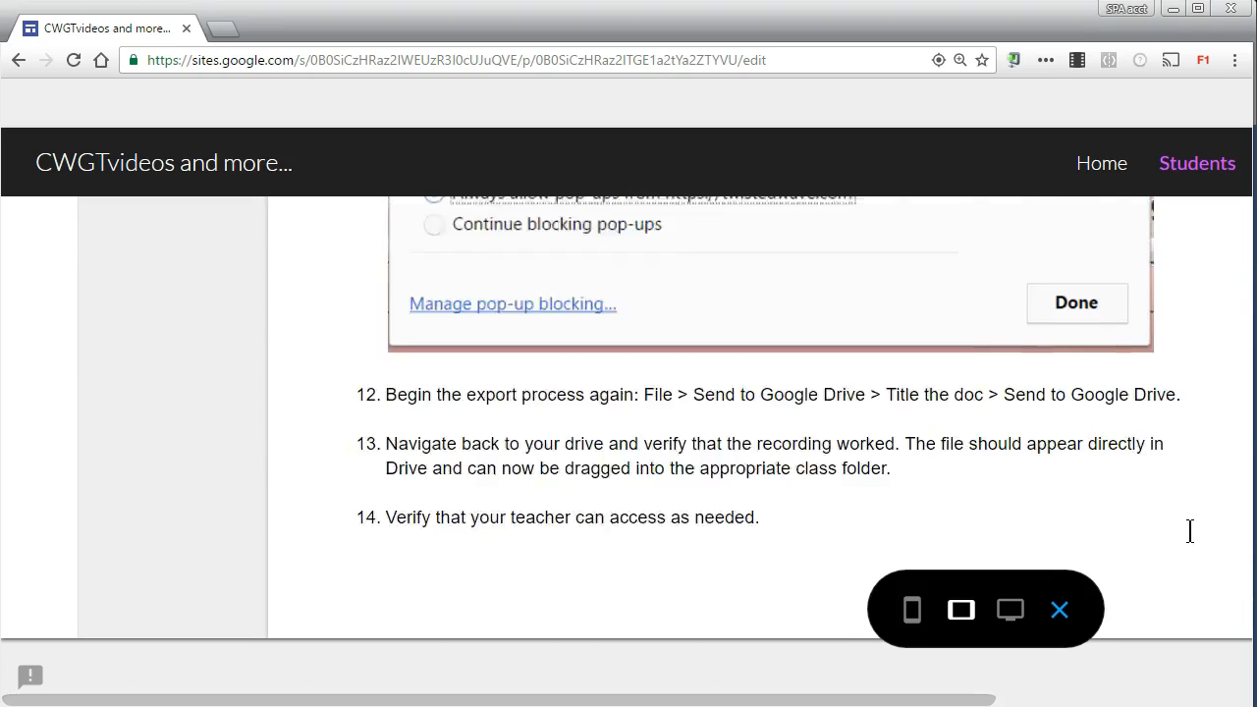
pyautogui.scroll(10, 1189, 532)
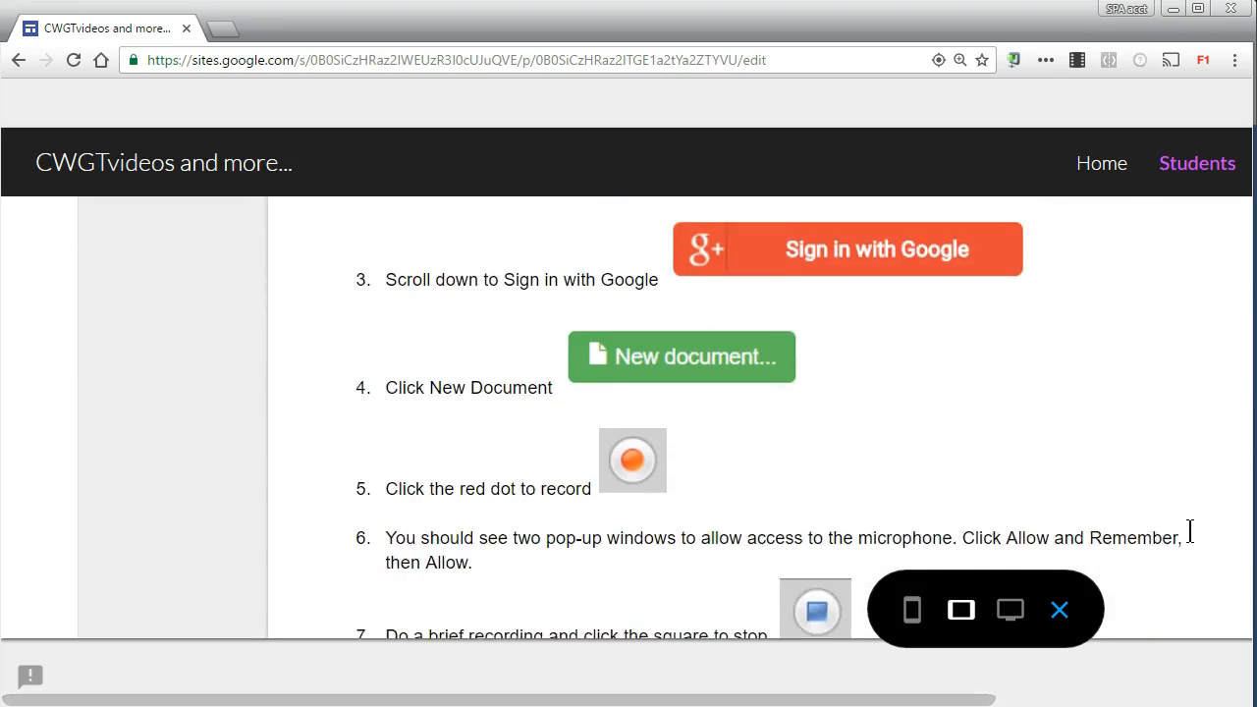
pyautogui.scroll(1, 1189, 531)
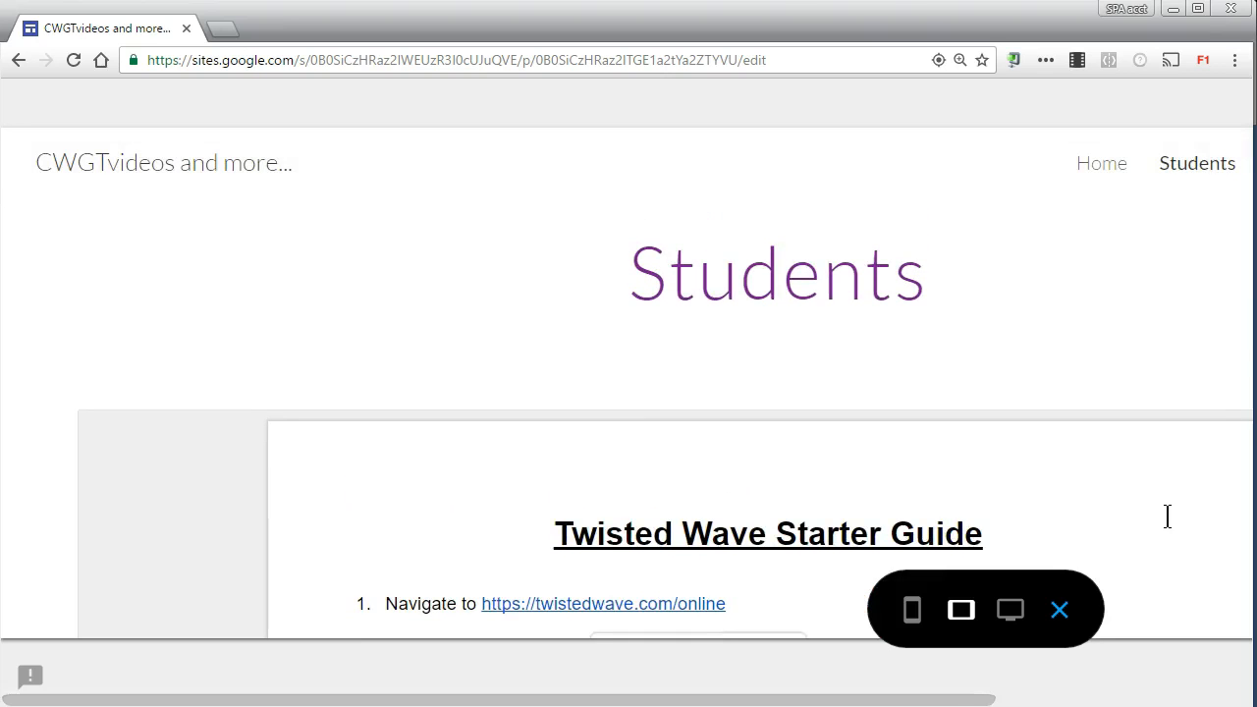
pyautogui.scroll(-2, 1129, 486)
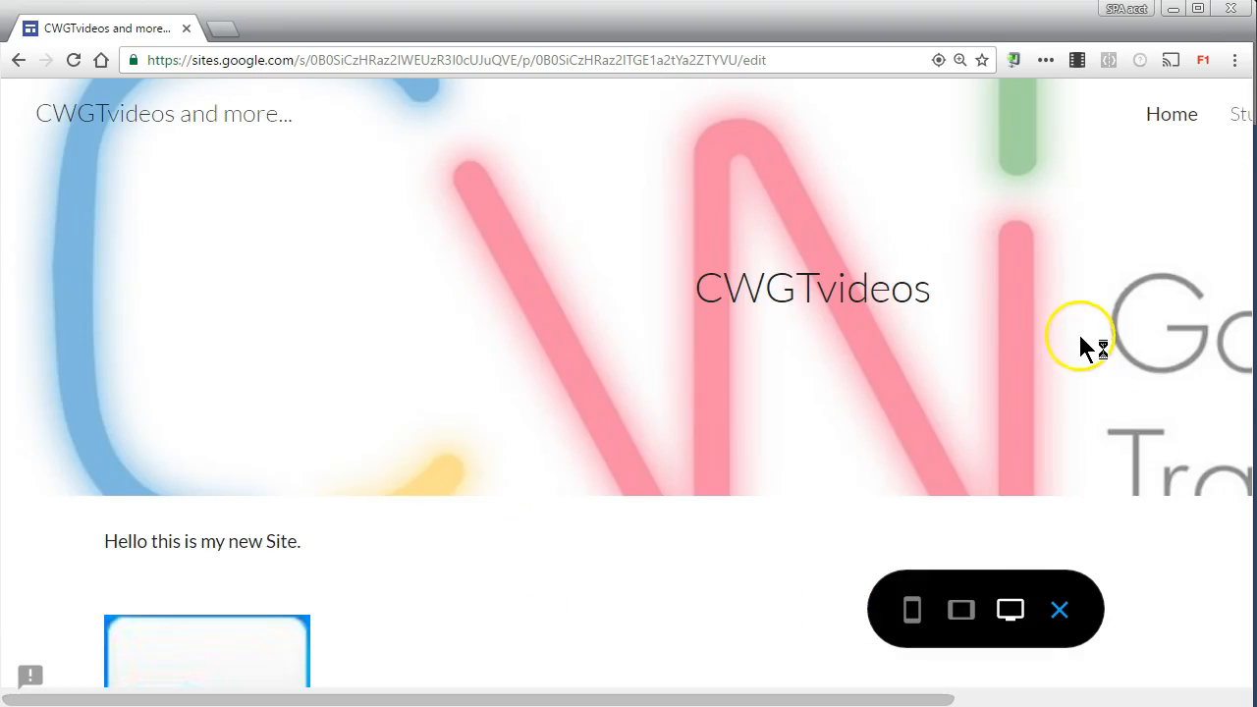